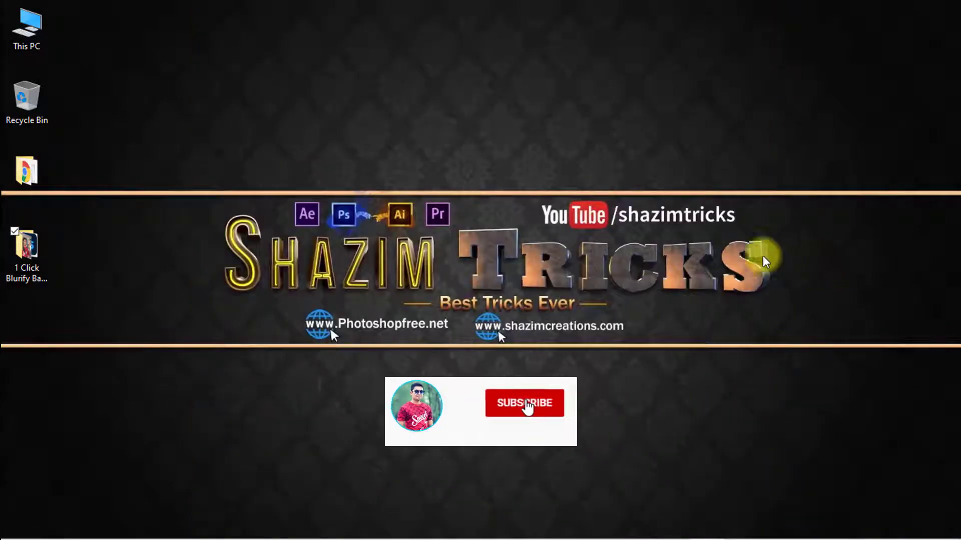
Switch to Adobe Photoshop from the Windows taskbar
{"action": "mouse_move", "coordinate": [430, 537]}
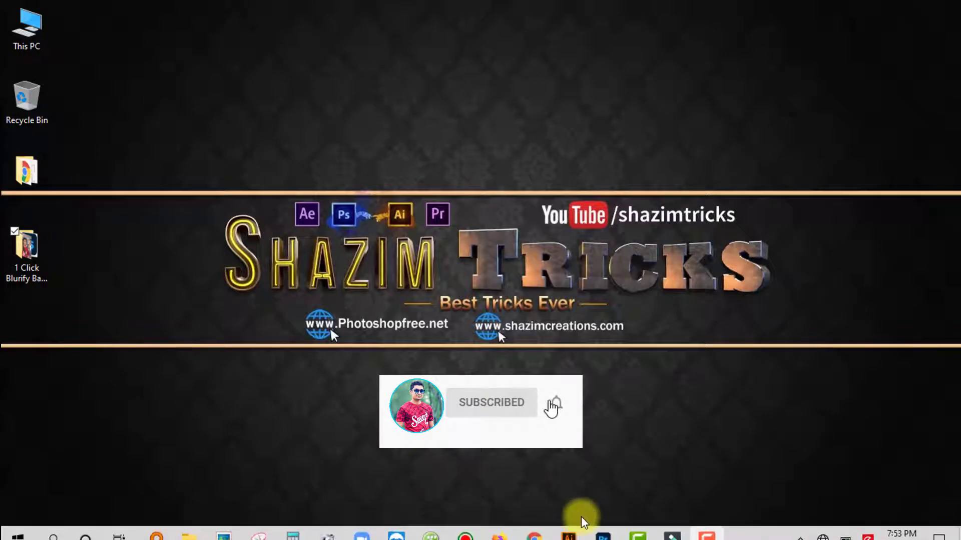
{"action": "left_click", "coordinate": [604, 527]}
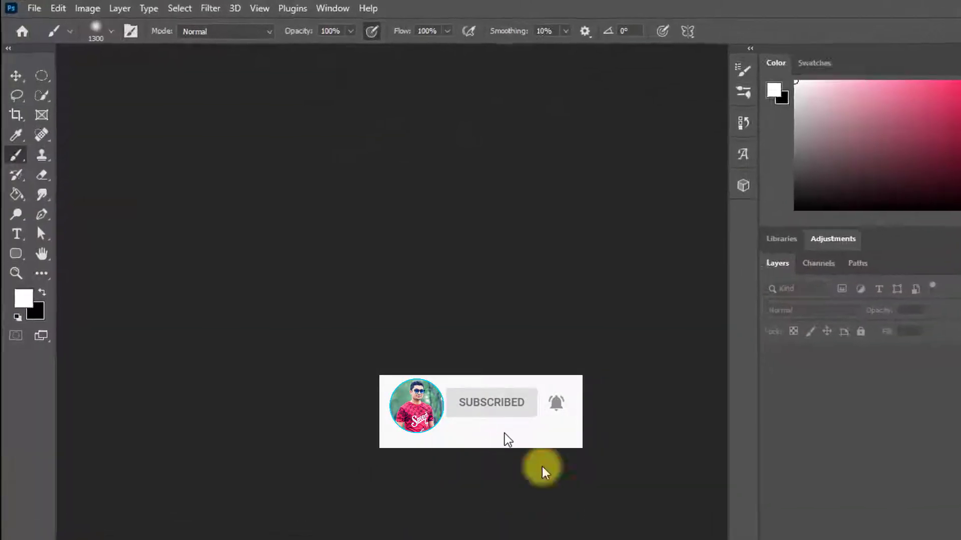
Open DSC_0013.jpg and z07_by_slava_grebenkin-d7j6waa1.jpg together
{"action": "left_click", "coordinate": [44, 13]}
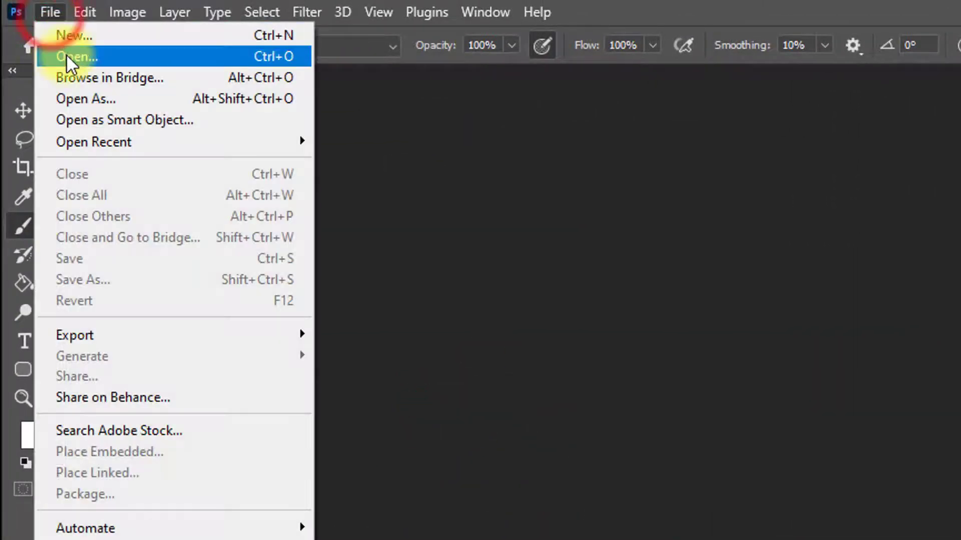
{"action": "left_click", "coordinate": [86, 57]}
{"action": "left_click", "coordinate": [330, 210]}
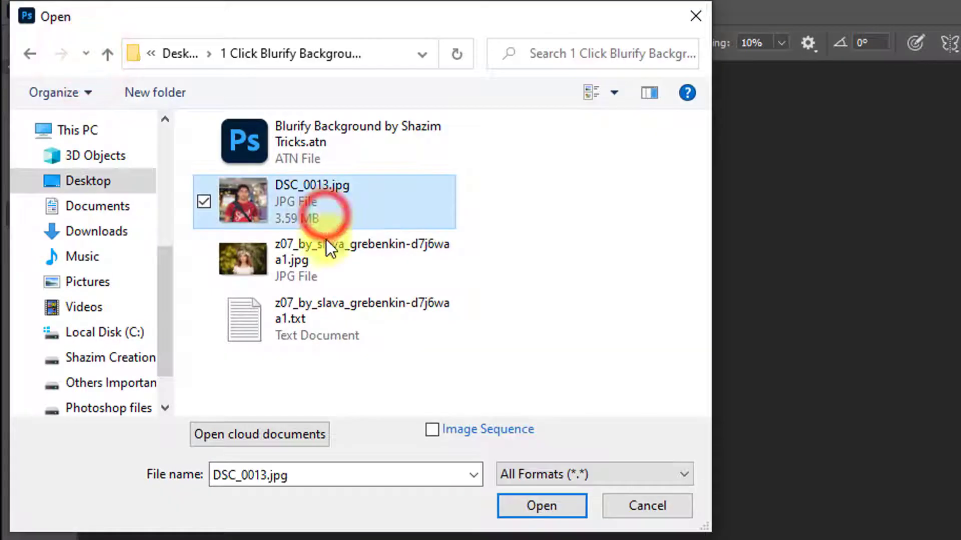
{"action": "left_click", "coordinate": [304, 255], "text": "ctrl"}
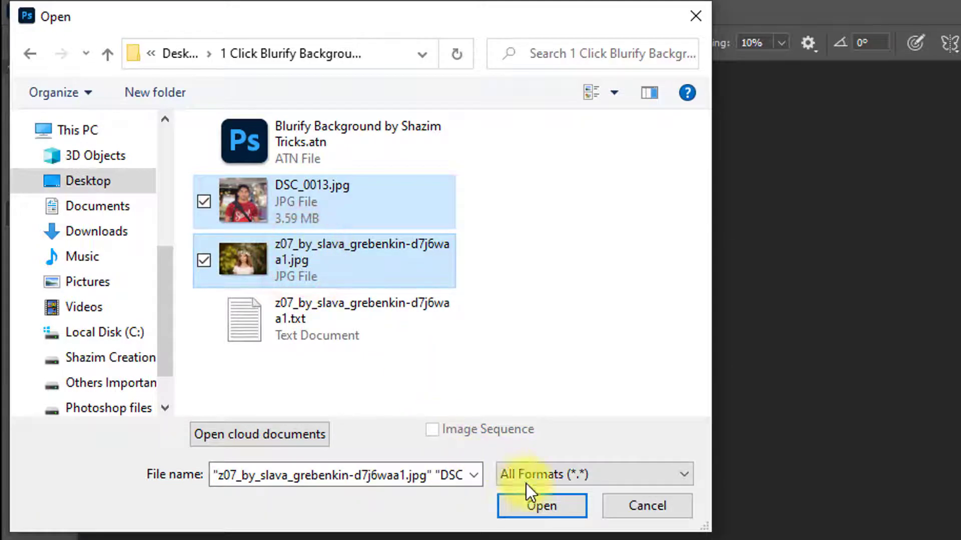
{"action": "left_click", "coordinate": [542, 506]}
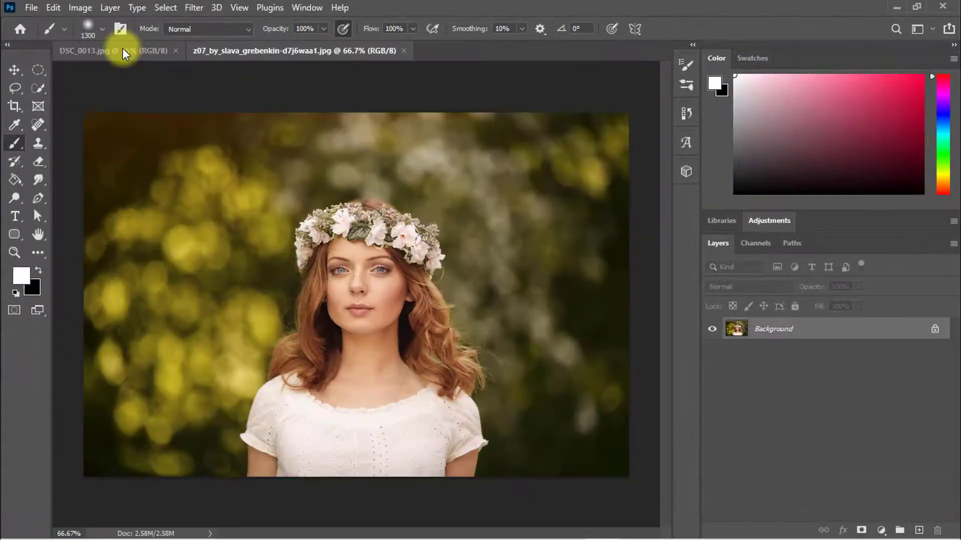
Switch to the DSC_0013.jpg document and shrink the brush size to 250
{"action": "left_click", "coordinate": [123, 50]}
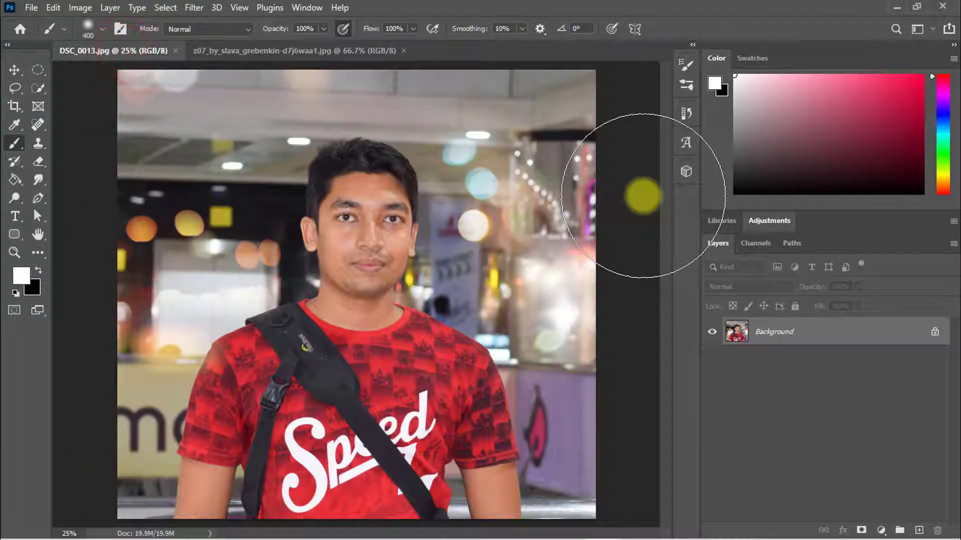
{"action": "key", "text": "bracketleft"}
{"action": "key", "text": "bracketleft"}
{"action": "left_click", "coordinate": [300, 8]}
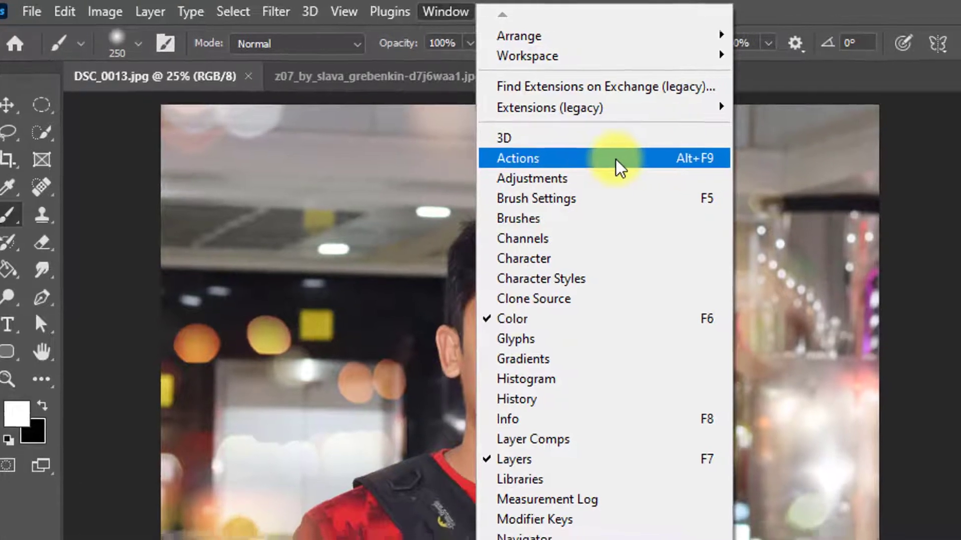
Load the 'Blurify Background by Shazim Tricks.atn' action set into the Actions panel
{"action": "left_click", "coordinate": [645, 162]}
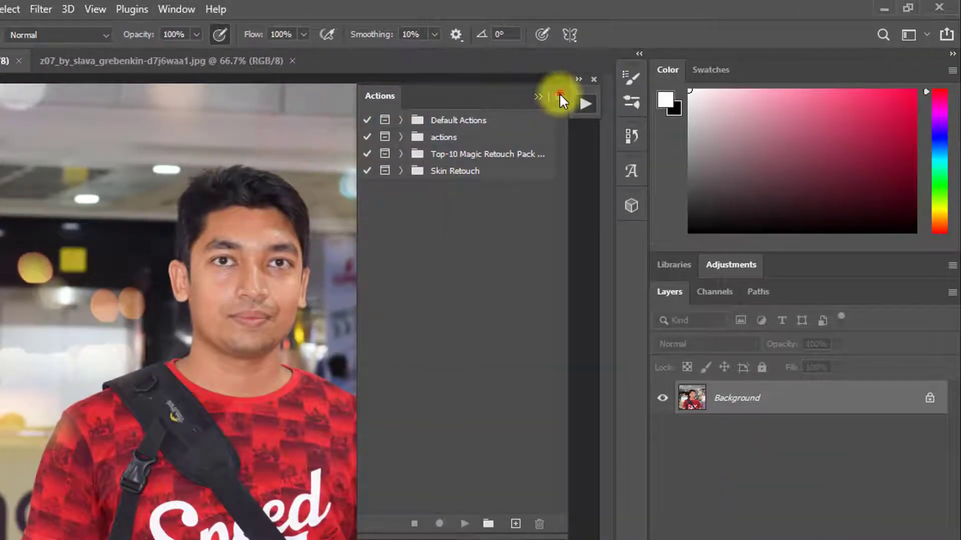
{"action": "left_click", "coordinate": [559, 95]}
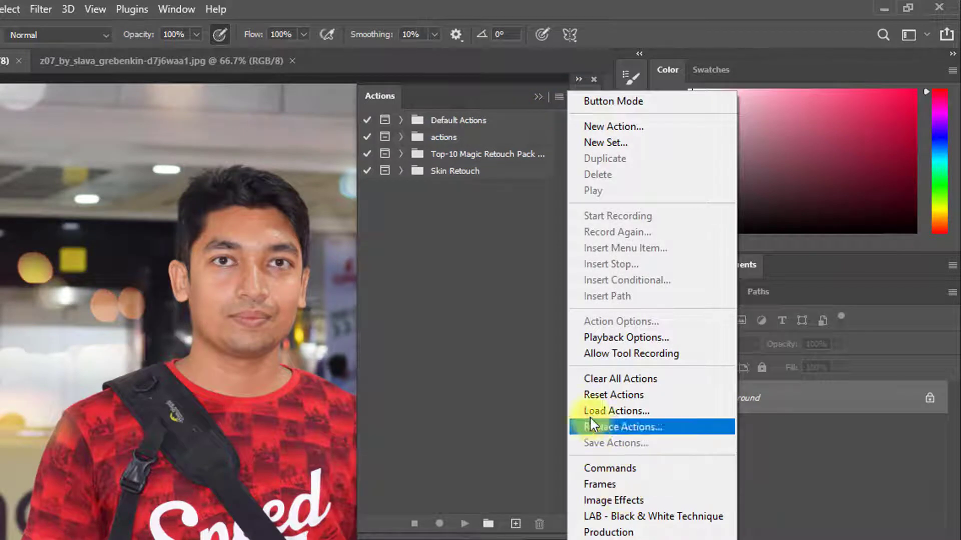
{"action": "left_click", "coordinate": [637, 410]}
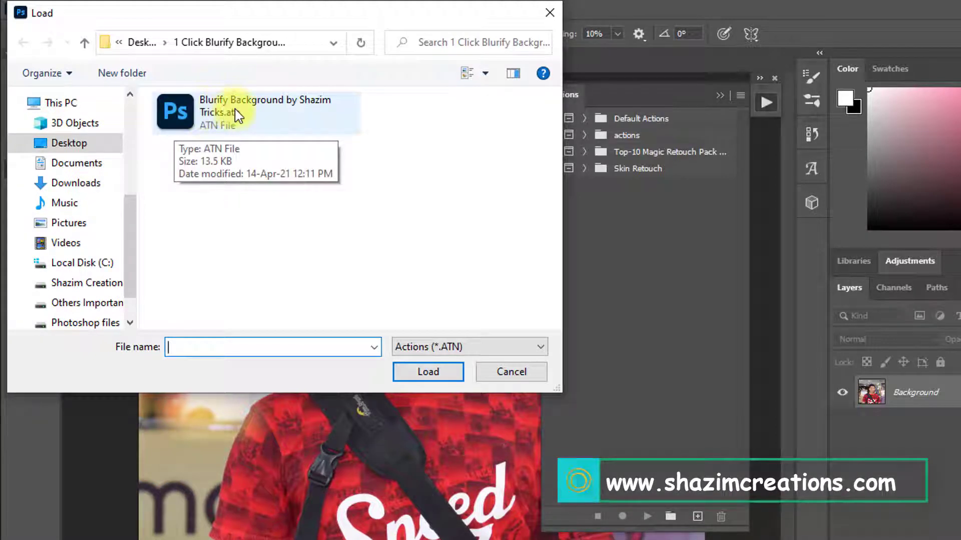
{"action": "left_click", "coordinate": [303, 107]}
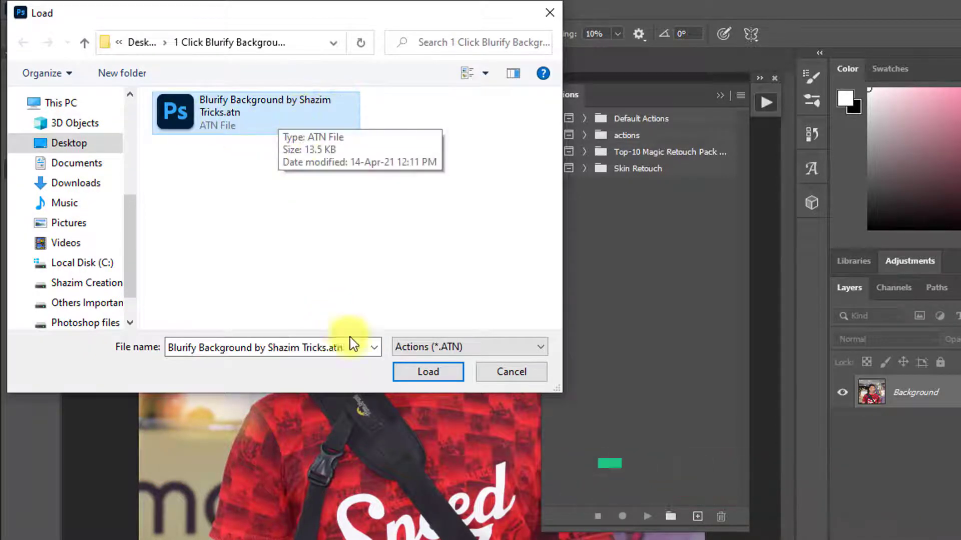
{"action": "left_click", "coordinate": [416, 372]}
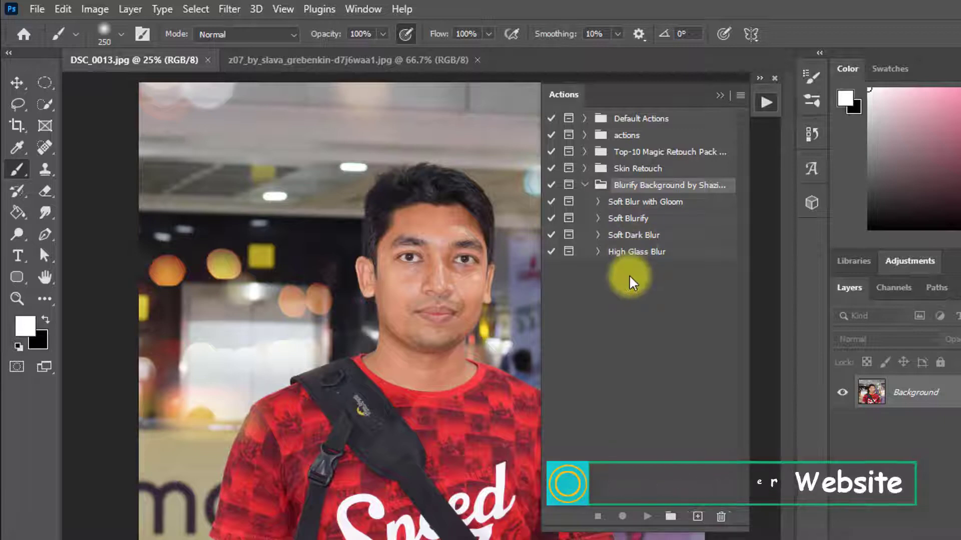
Move the Actions panel off the man's face and choose the Quick Selection Tool
{"action": "left_click_drag", "start_coordinate": [625, 95], "coordinate": [653, 96]}
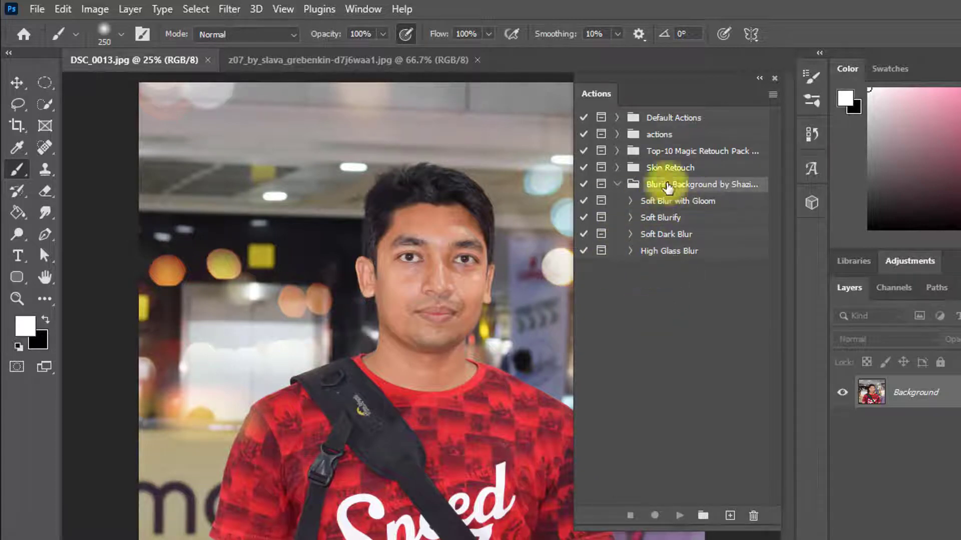
{"action": "scroll", "coordinate": [240, 261], "scroll_direction": "up", "scroll_amount": 1}
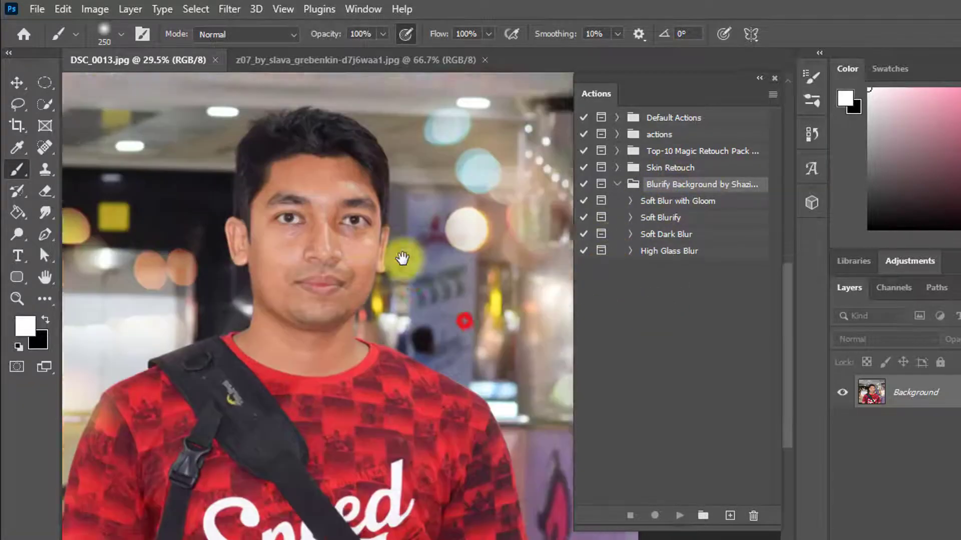
{"action": "scroll", "coordinate": [276, 287], "scroll_direction": "down", "scroll_amount": 2}
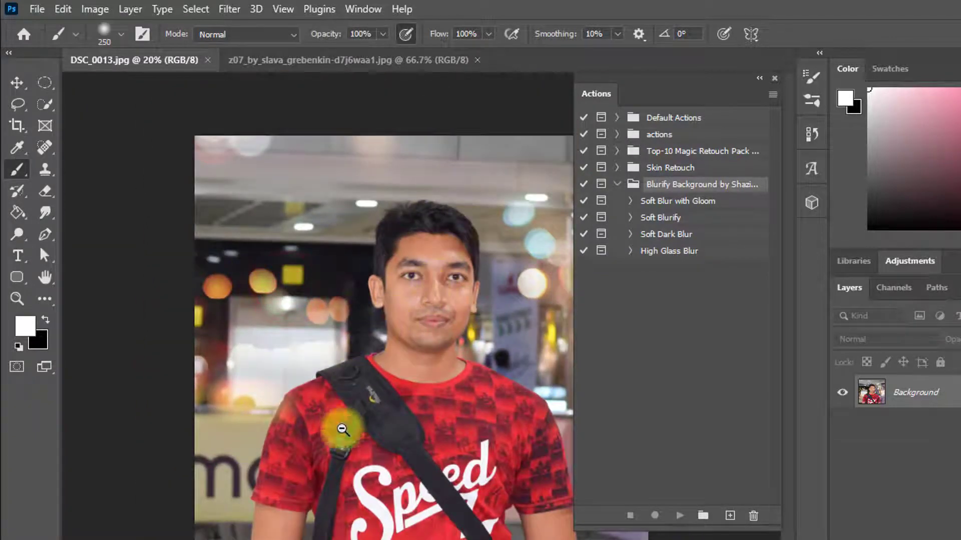
{"action": "left_click", "coordinate": [39, 106]}
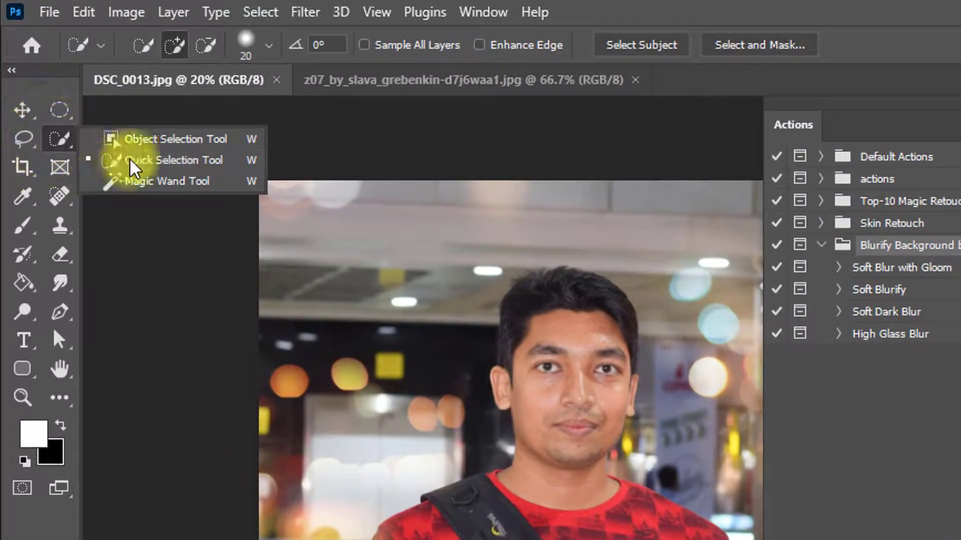
Quick-select the man, subtracting background near his neck, metal bar and strap, then fit the view
{"action": "left_click", "coordinate": [170, 161]}
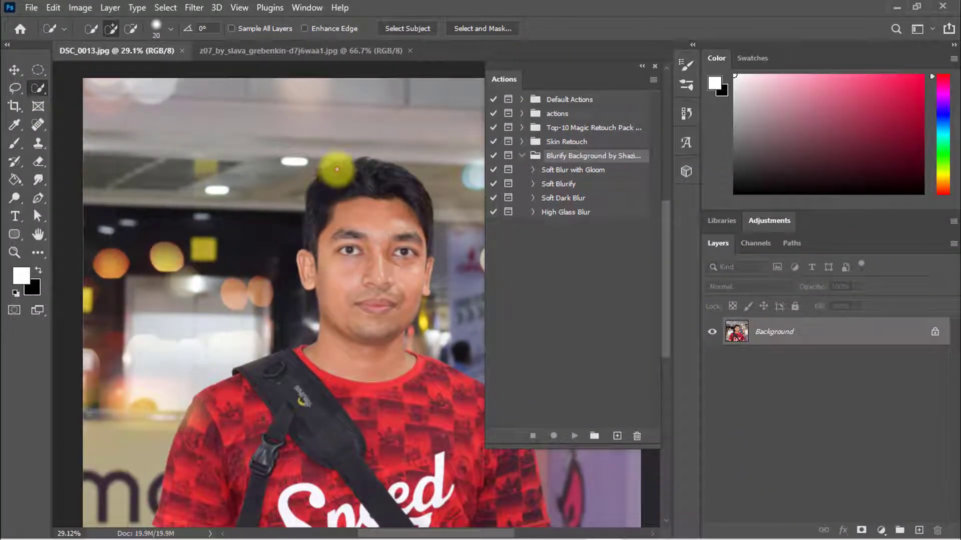
{"action": "mouse_move", "coordinate": [337, 169]}
{"action": "left_mouse_down"}
{"action": "mouse_move", "coordinate": [245, 387]}
{"action": "mouse_move", "coordinate": [208, 425]}
{"action": "mouse_move", "coordinate": [180, 500]}
{"action": "left_mouse_up"}
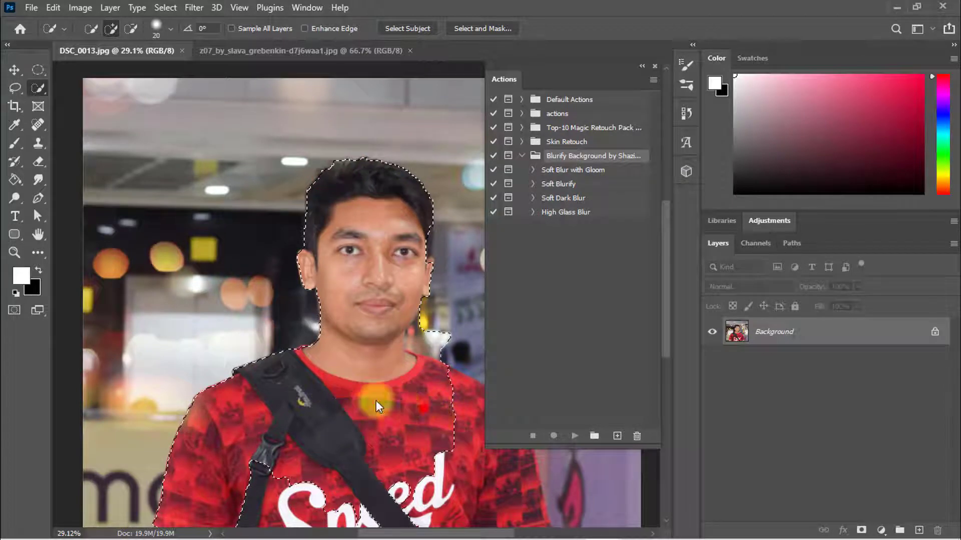
{"action": "scroll", "coordinate": [318, 260], "scroll_direction": "up", "scroll_amount": 5}
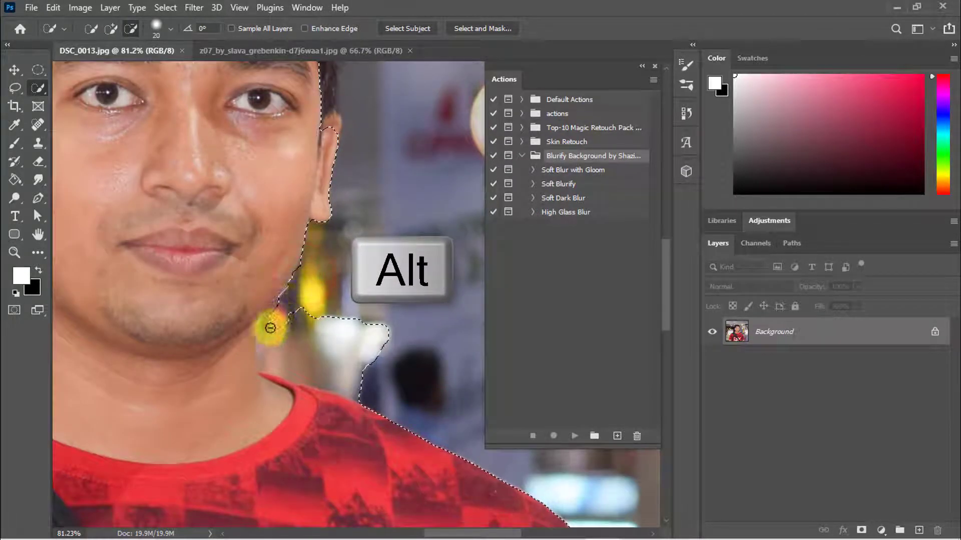
{"action": "mouse_move", "coordinate": [267, 348]}
{"action": "left_mouse_down"}
{"action": "mouse_move", "coordinate": [279, 358]}
{"action": "mouse_move", "coordinate": [368, 326]}
{"action": "left_mouse_up"}
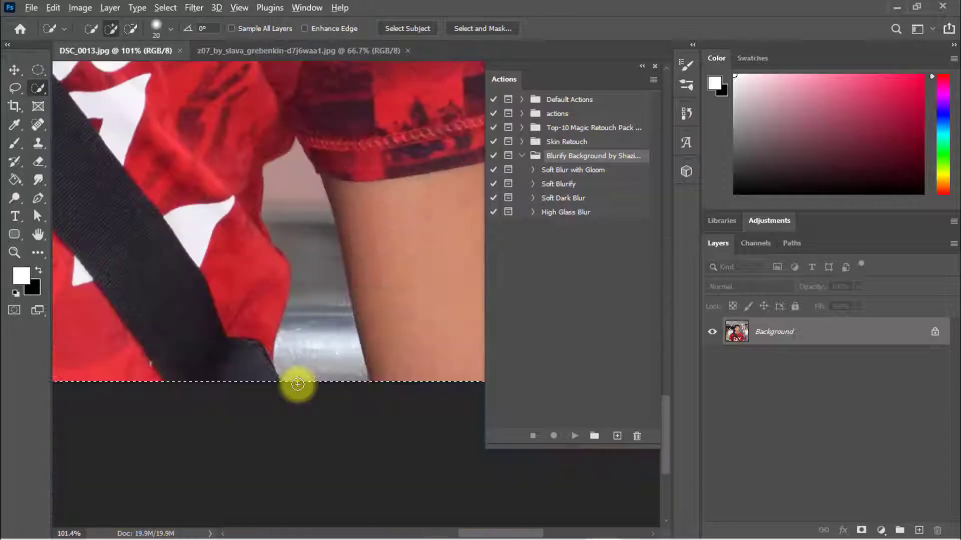
{"action": "left_click_drag", "start_coordinate": [297, 384], "coordinate": [301, 323]}
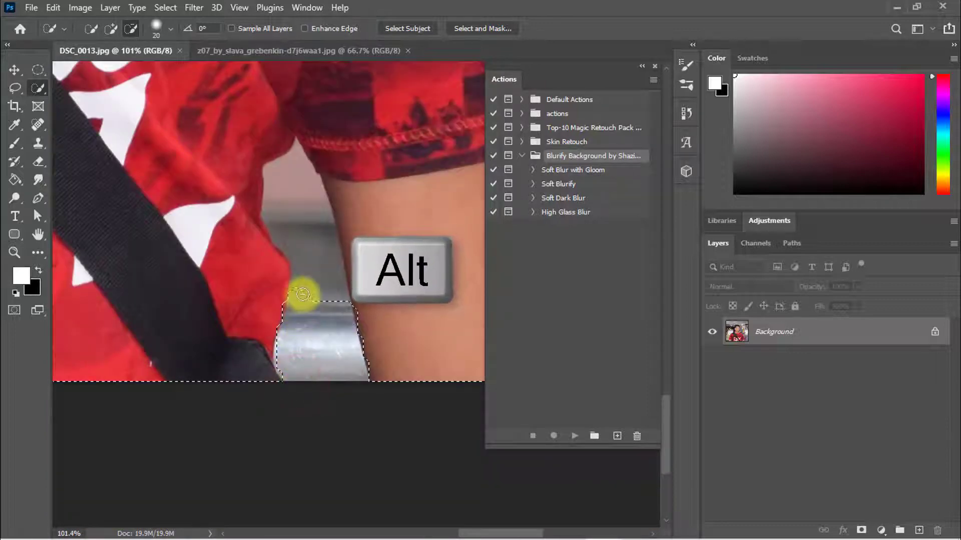
{"action": "mouse_move", "coordinate": [189, 264]}
{"action": "left_mouse_down"}
{"action": "mouse_move", "coordinate": [71, 272]}
{"action": "mouse_move", "coordinate": [264, 272]}
{"action": "mouse_move", "coordinate": [232, 280]}
{"action": "left_mouse_up"}
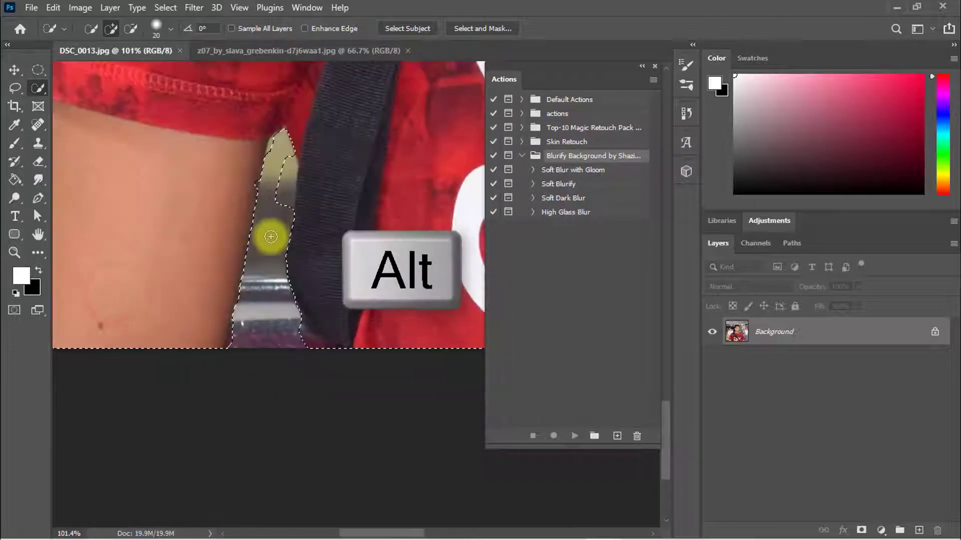
{"action": "mouse_move", "coordinate": [281, 212]}
{"action": "left_mouse_down"}
{"action": "mouse_move", "coordinate": [288, 171]}
{"action": "mouse_move", "coordinate": [250, 174]}
{"action": "mouse_move", "coordinate": [236, 354]}
{"action": "mouse_move", "coordinate": [245, 319]}
{"action": "left_mouse_up"}
{"action": "mouse_move", "coordinate": [237, 352]}
{"action": "left_mouse_down"}
{"action": "mouse_move", "coordinate": [275, 330]}
{"action": "mouse_move", "coordinate": [315, 353]}
{"action": "mouse_move", "coordinate": [286, 341]}
{"action": "mouse_move", "coordinate": [279, 236]}
{"action": "left_mouse_up"}
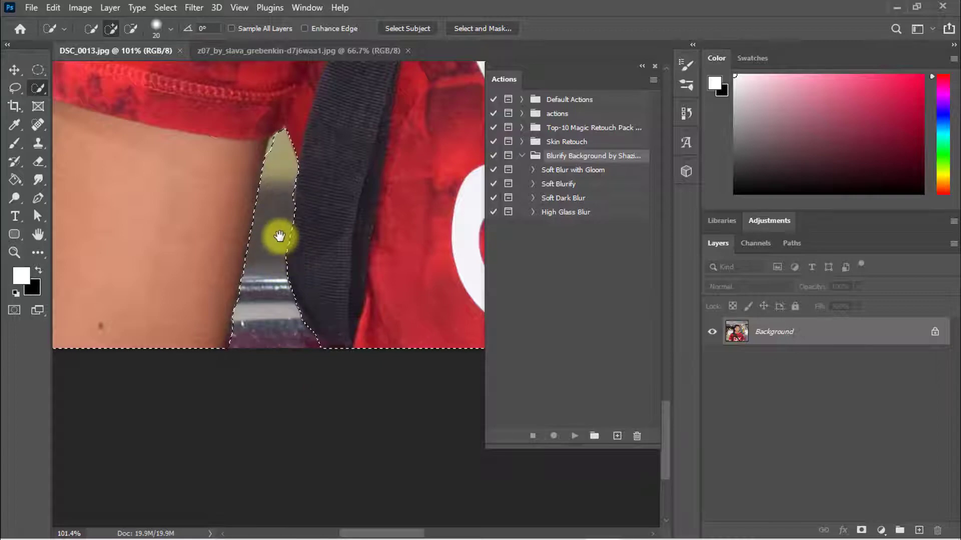
{"action": "key", "text": "ctrl+0"}
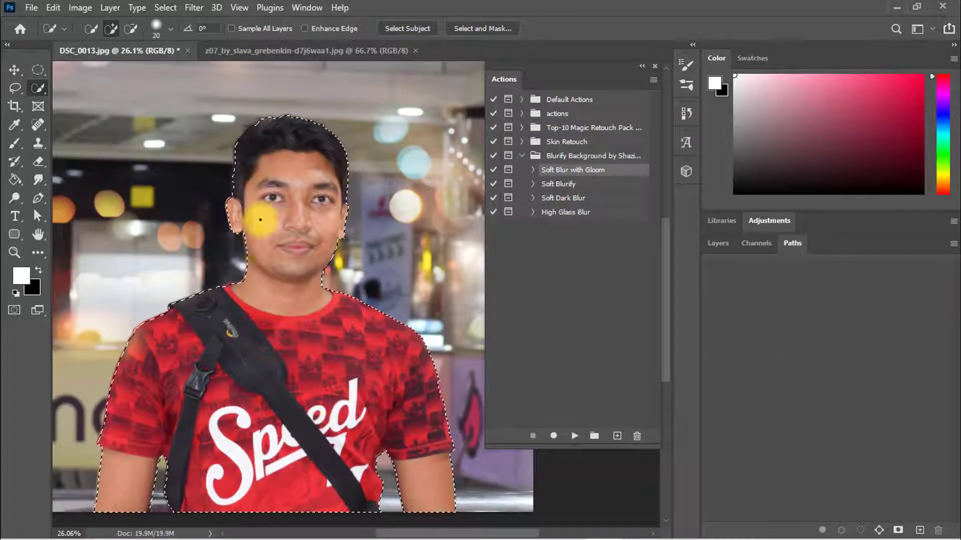
Make a Work Path from the man's selection at 2.0 pixel tolerance and check it in Paths
{"action": "right_click", "coordinate": [278, 279]}
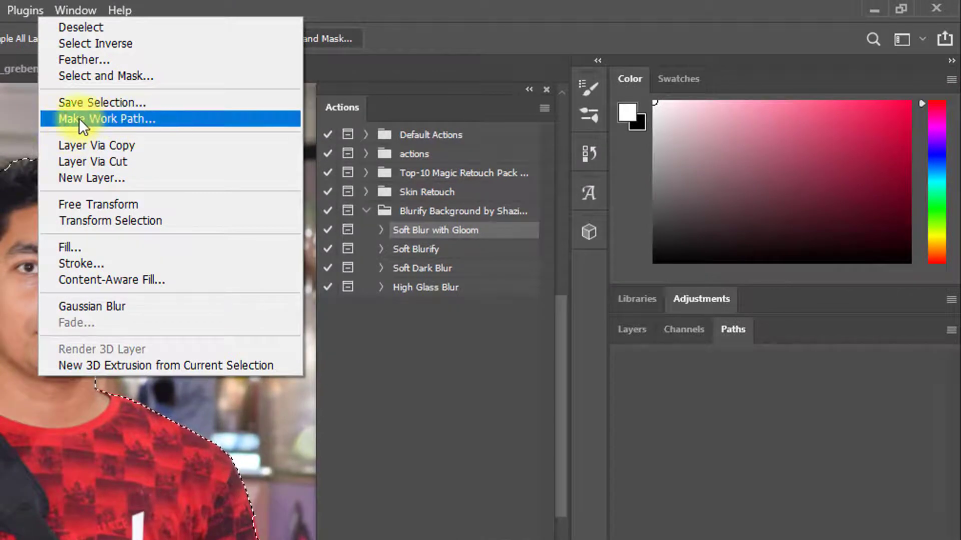
{"action": "left_click", "coordinate": [119, 119]}
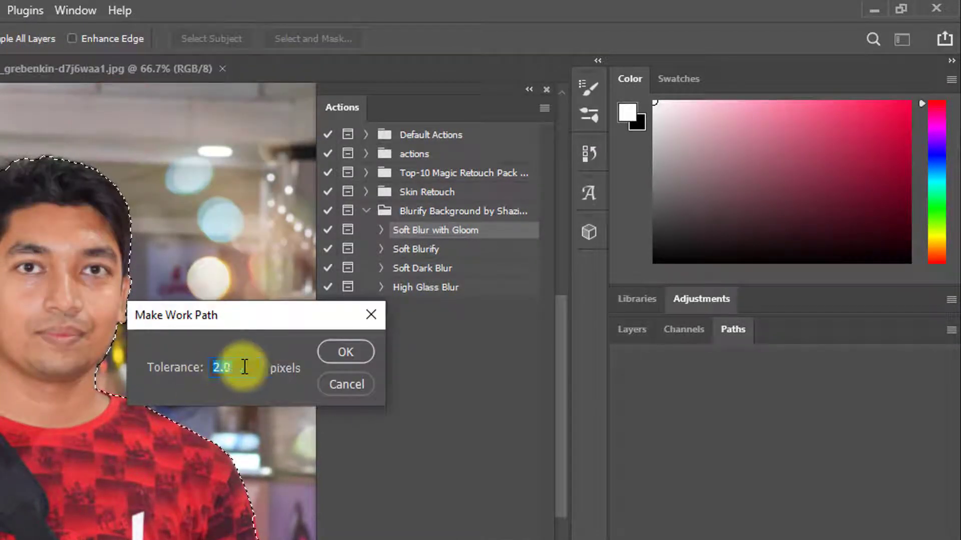
{"action": "left_click", "coordinate": [344, 352]}
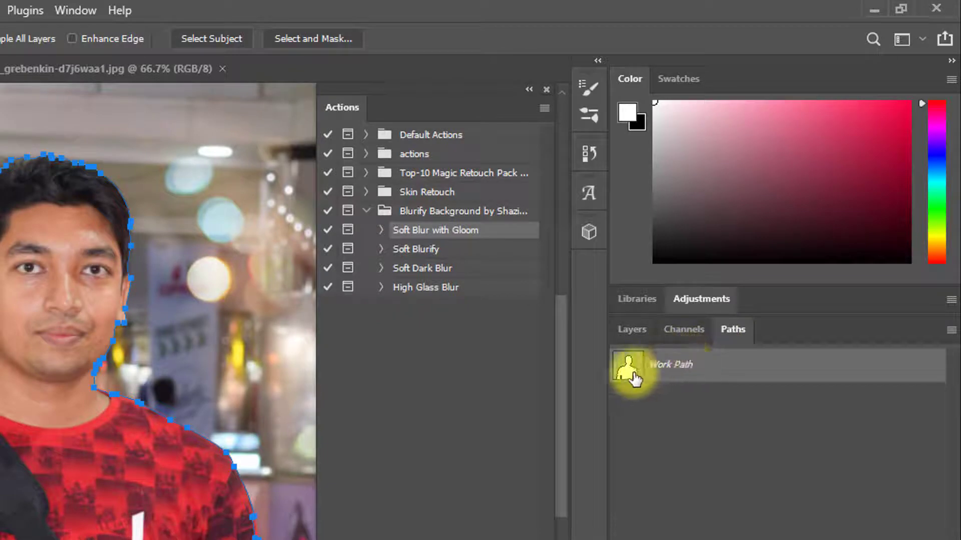
{"action": "left_click", "coordinate": [729, 331]}
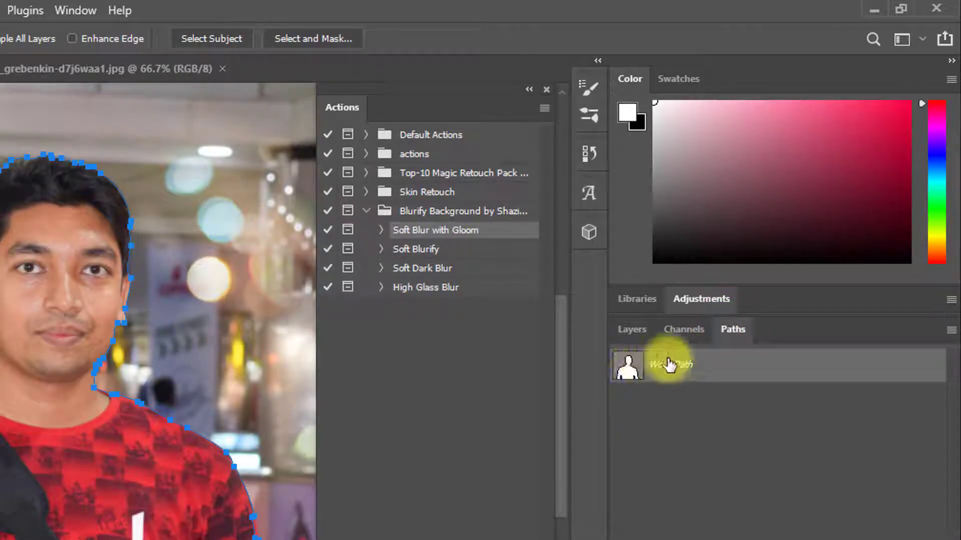
{"action": "left_click", "coordinate": [632, 331]}
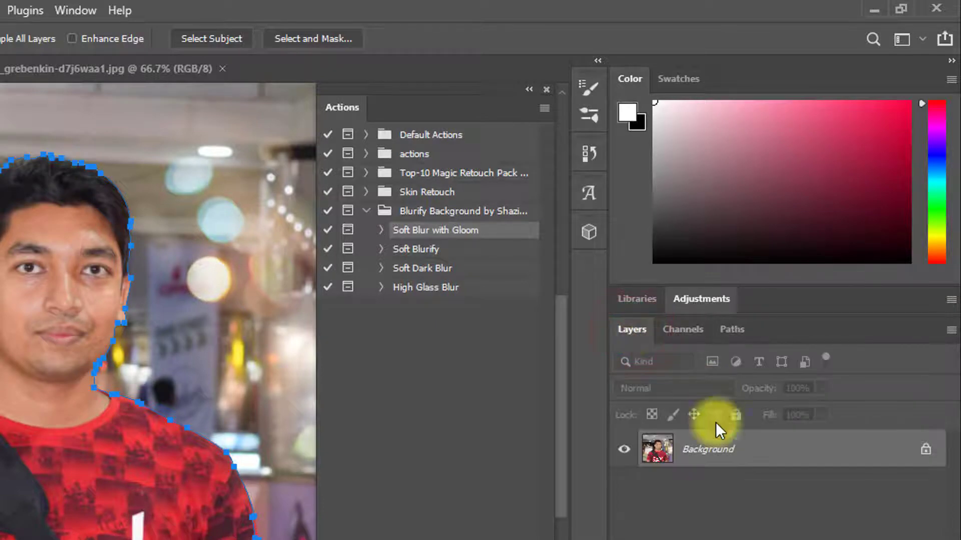
{"action": "left_click", "coordinate": [730, 330]}
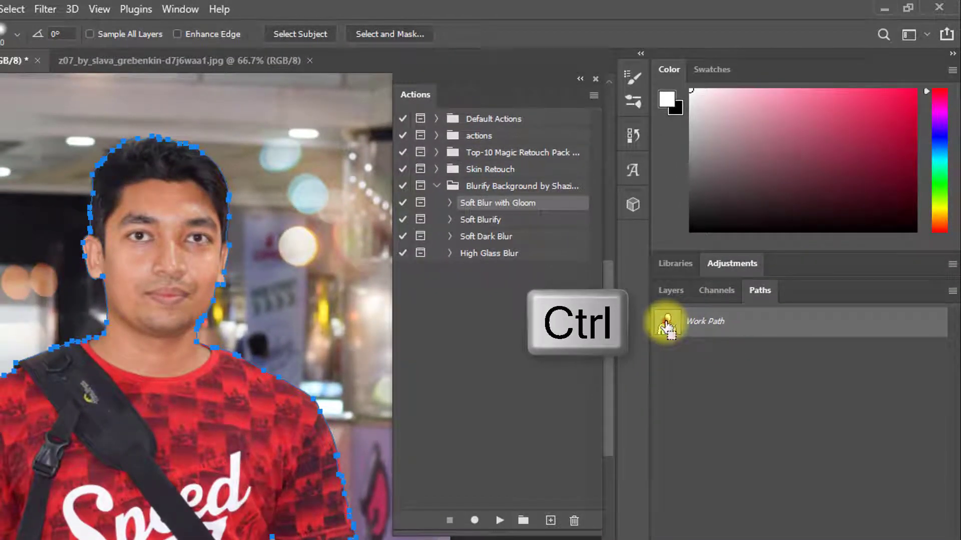
Load the Work Path as a selection, zoom out, and invert it onto the background
{"action": "left_click", "coordinate": [667, 325], "text": "ctrl"}
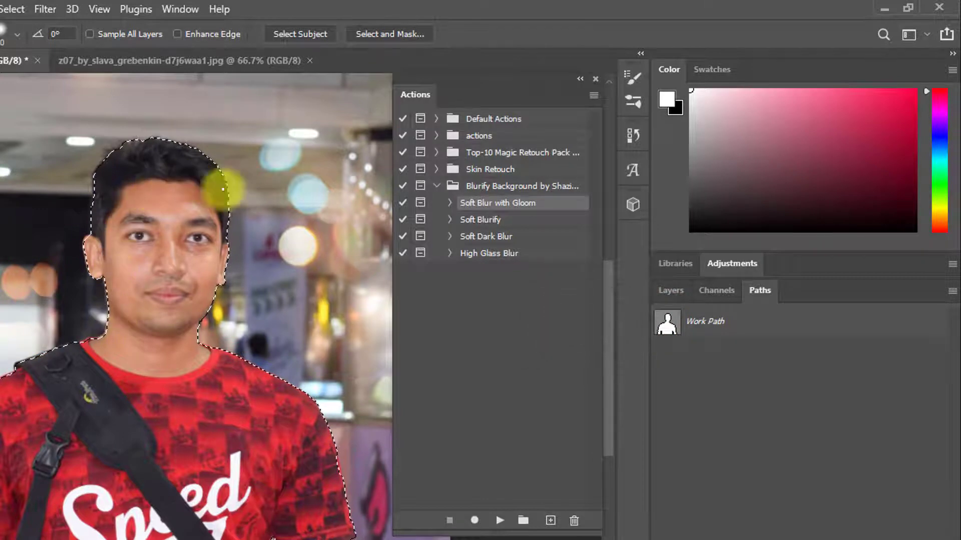
{"action": "left_click", "coordinate": [670, 289]}
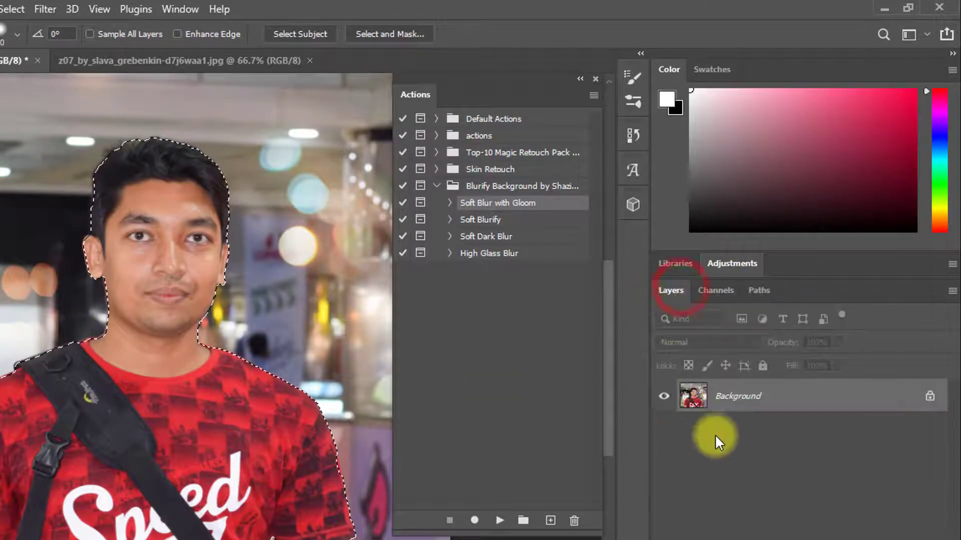
{"action": "key", "text": "ctrl+minus"}
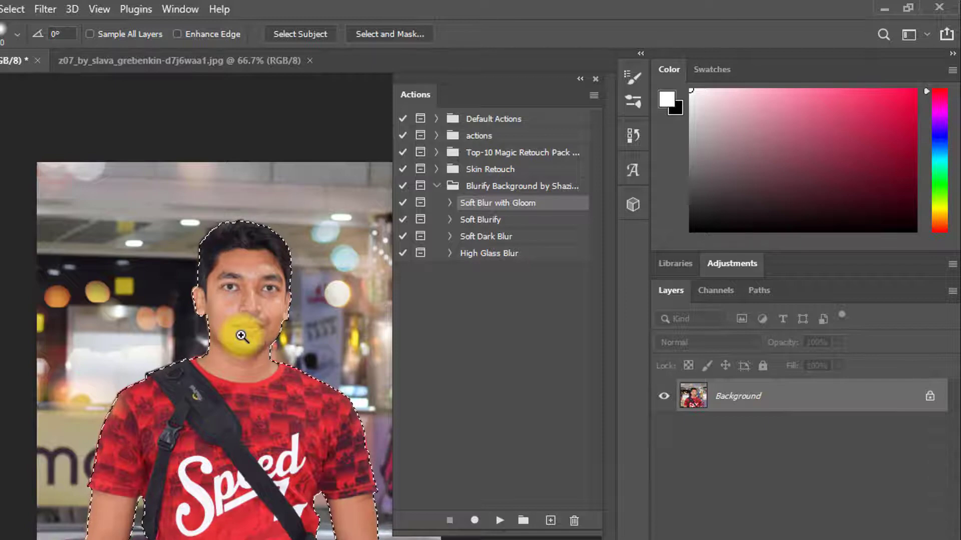
{"action": "key", "text": "ctrl+shift+i"}
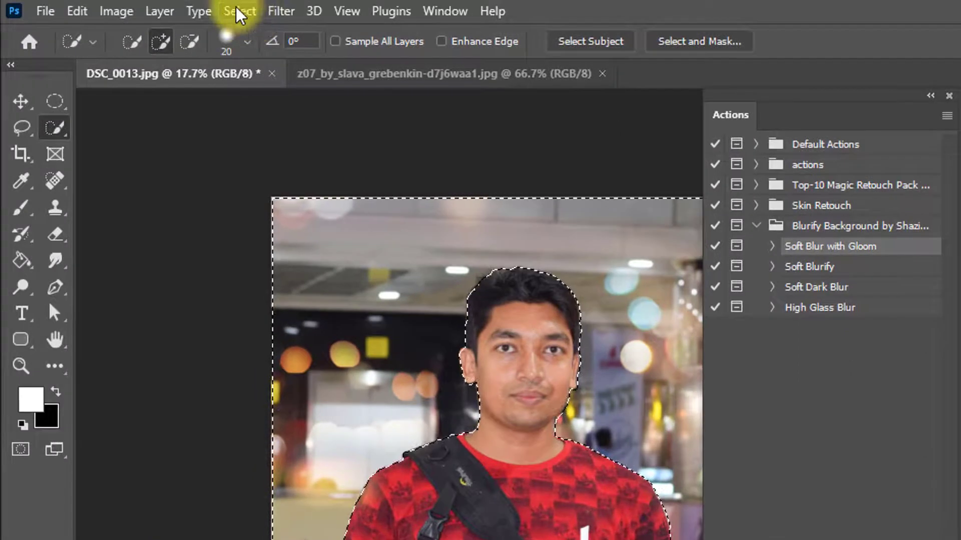
Apply Select > Inverse to get the background and pick the Soft Blur with Gloom action
{"action": "left_click", "coordinate": [238, 12]}
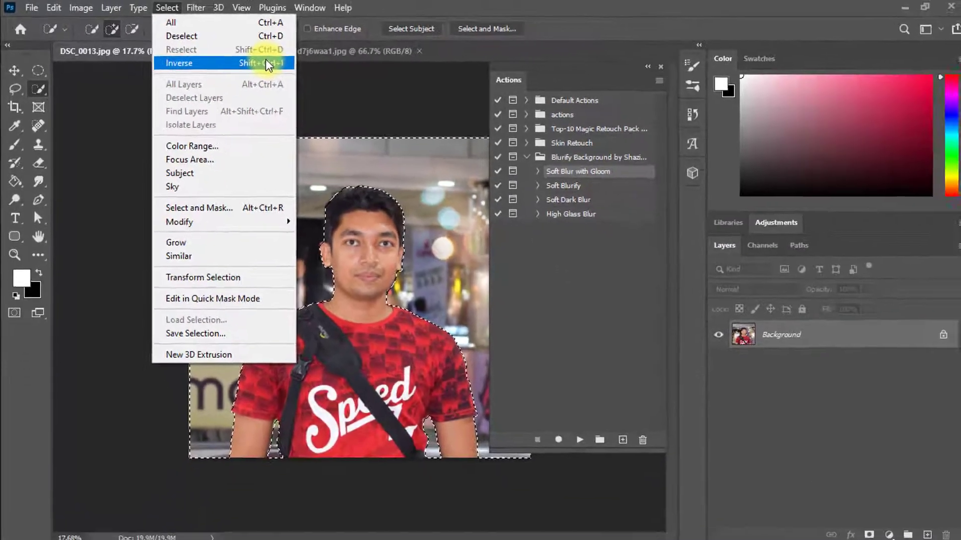
{"action": "left_click", "coordinate": [383, 93]}
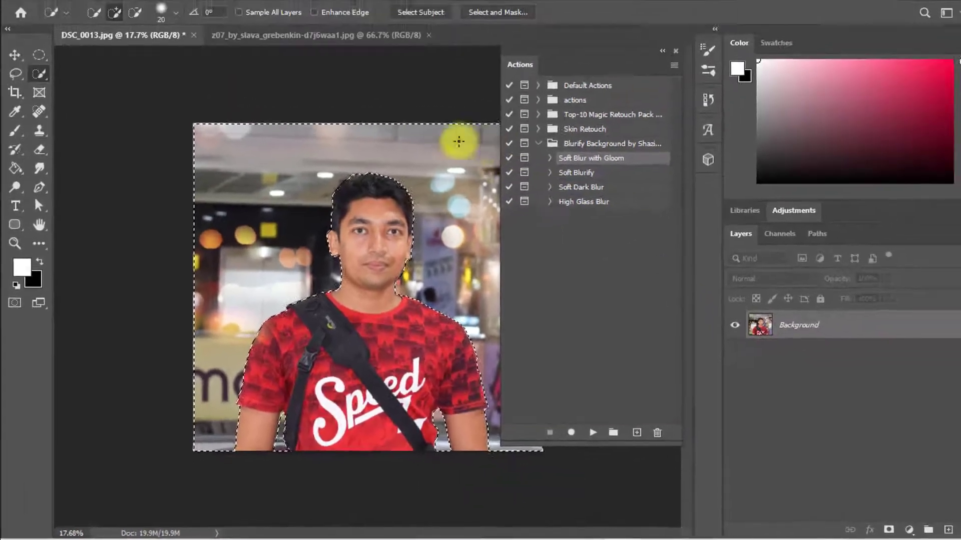
{"action": "left_click", "coordinate": [723, 62]}
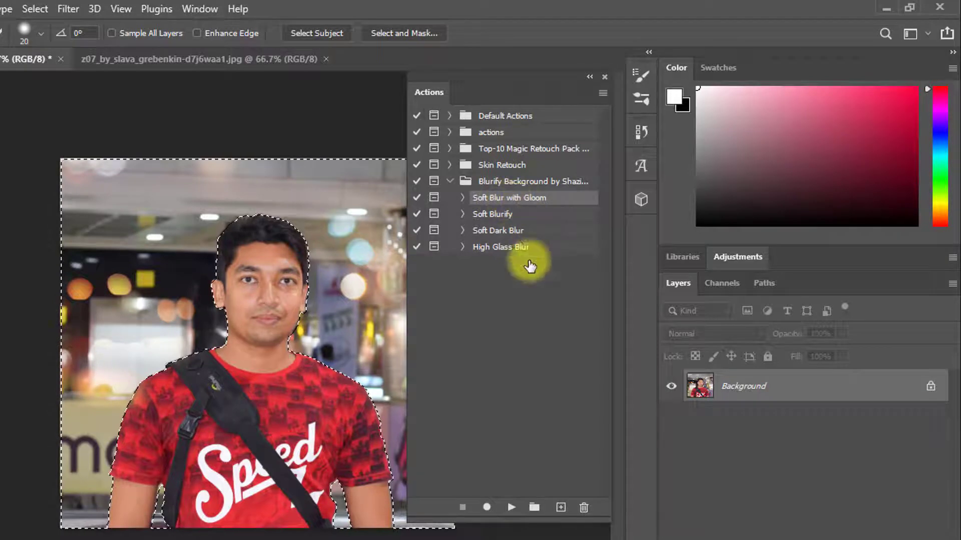
Run Soft Blur with Gloom, try 69% group opacity, compare on/off, then delete the group
{"action": "left_click", "coordinate": [510, 507]}
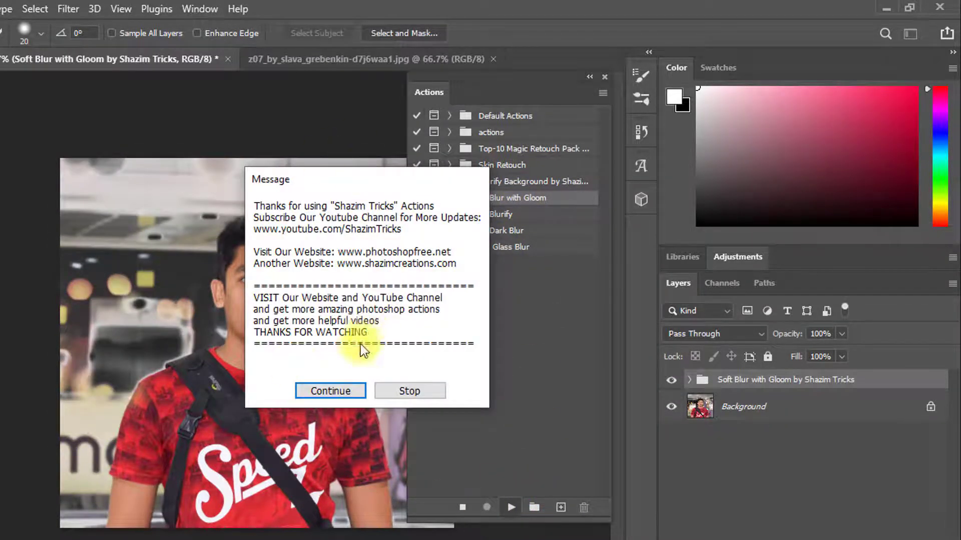
{"action": "left_click", "coordinate": [342, 389]}
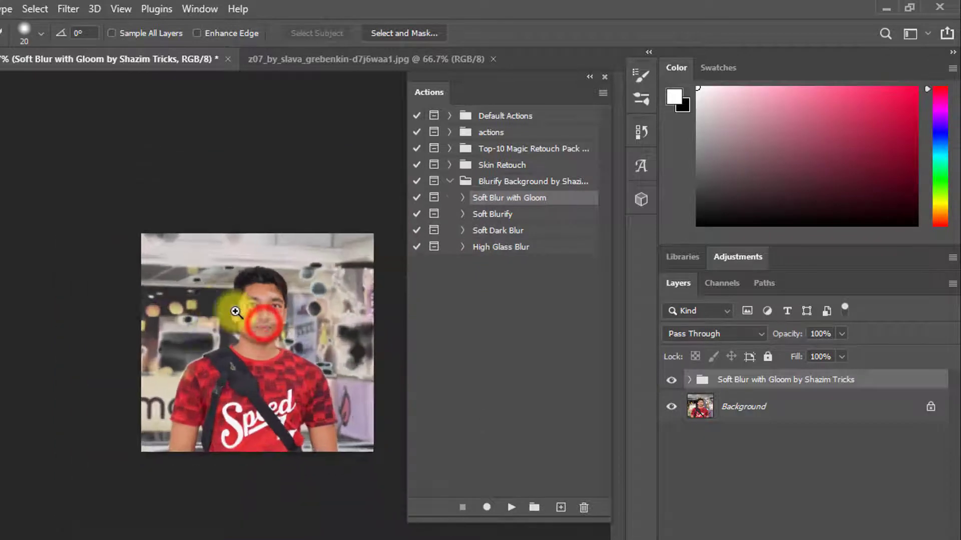
{"action": "left_click", "coordinate": [766, 381]}
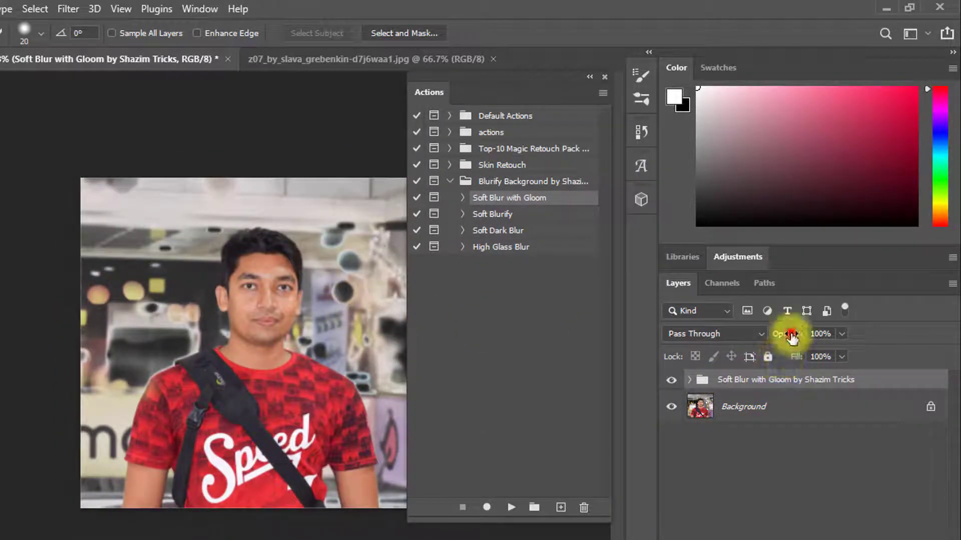
{"action": "left_click_drag", "start_coordinate": [763, 338], "coordinate": [765, 338]}
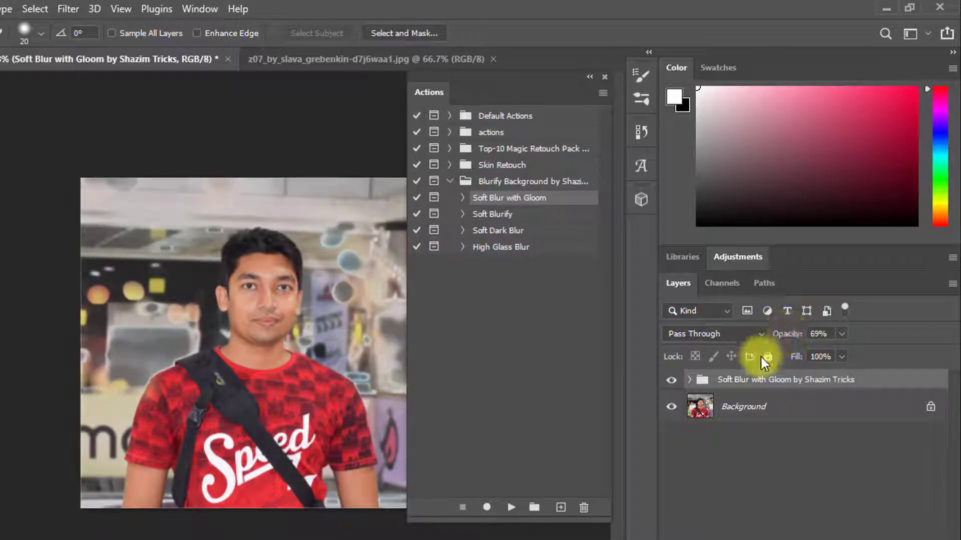
{"action": "left_click", "coordinate": [670, 381]}
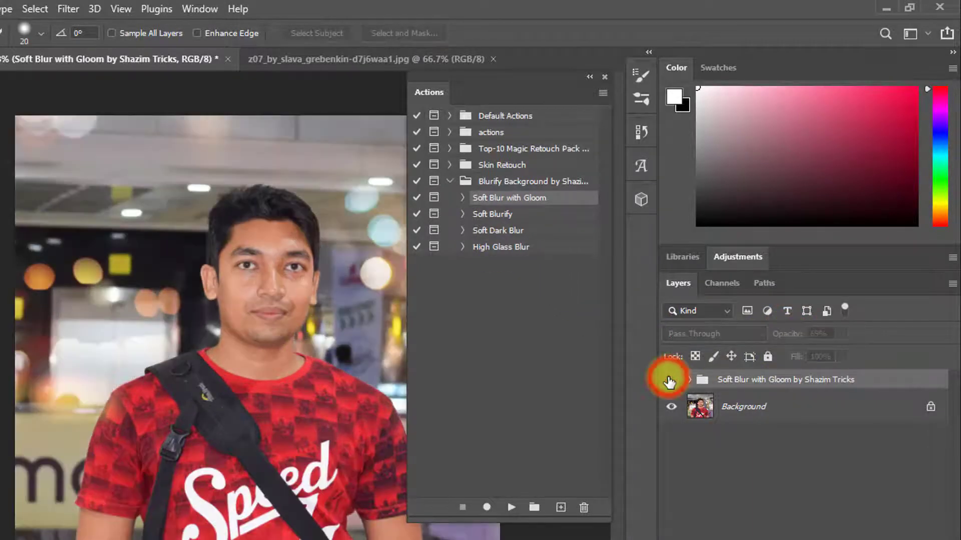
{"action": "left_click", "coordinate": [670, 381]}
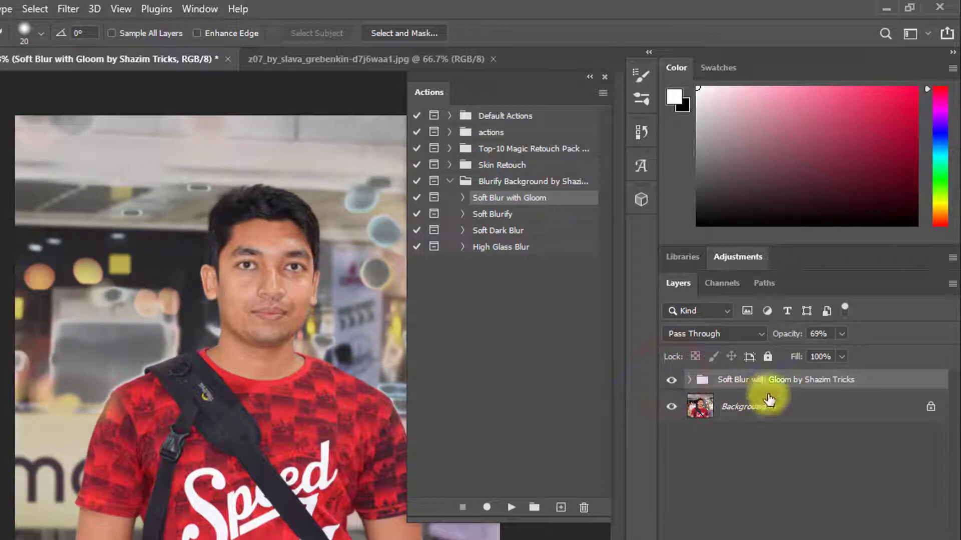
{"action": "key", "text": "Delete"}
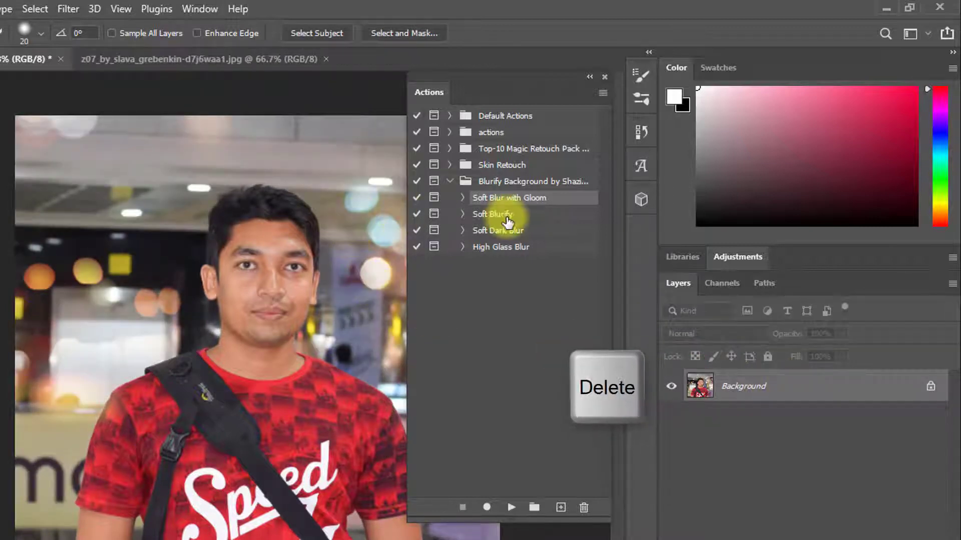
Reload and invert the Work Path selection, then run the Soft Dark Blur action
{"action": "left_click", "coordinate": [489, 214]}
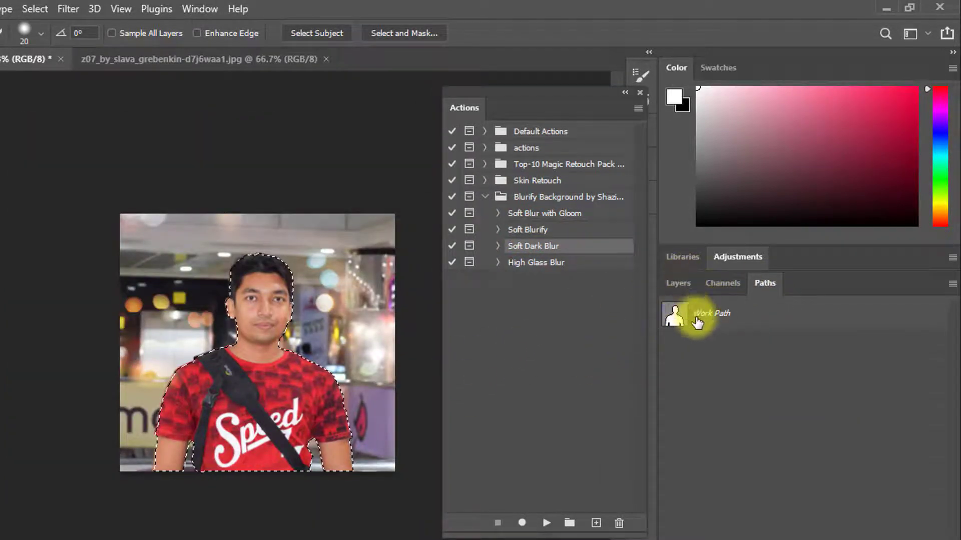
{"action": "left_click", "coordinate": [765, 283]}
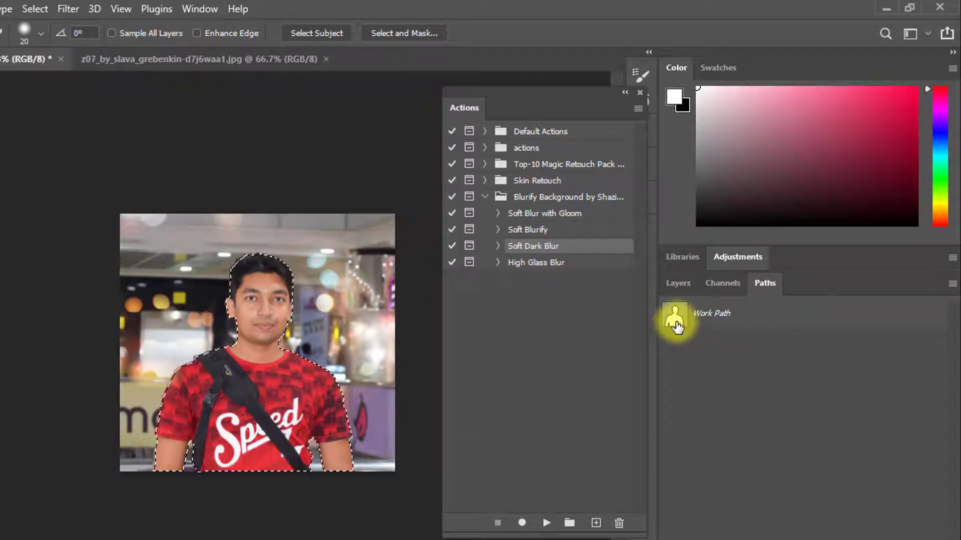
{"action": "key", "text": "ctrl"}
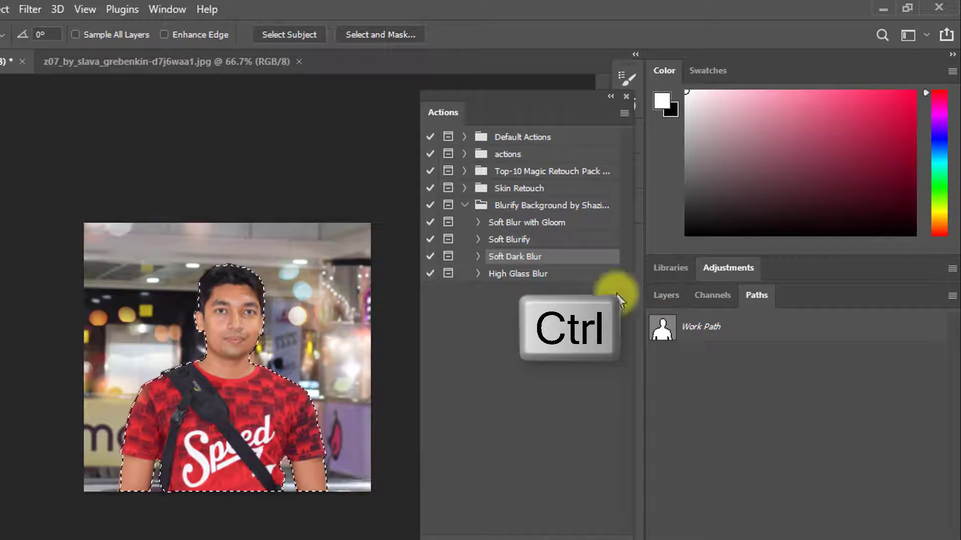
{"action": "left_click", "coordinate": [666, 293]}
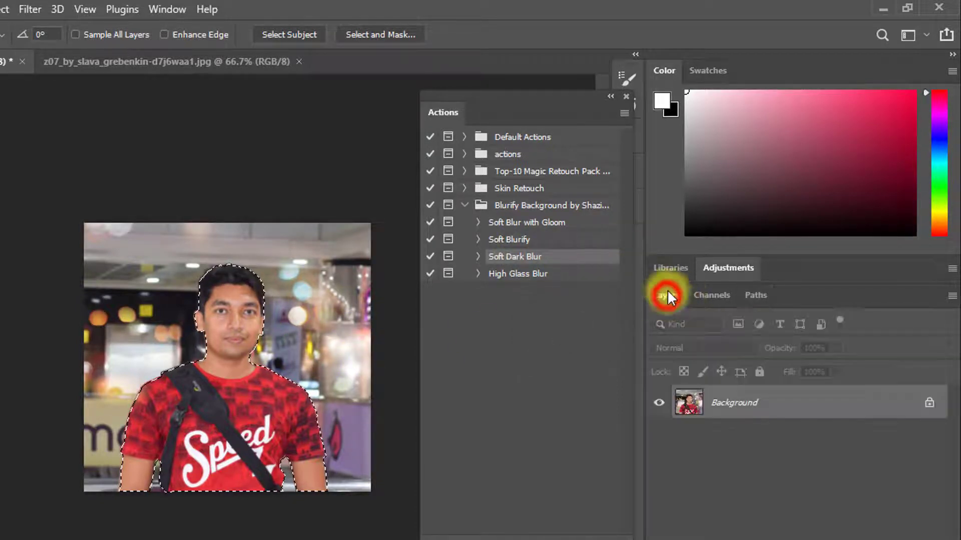
{"action": "key", "text": "ctrl+shift+i"}
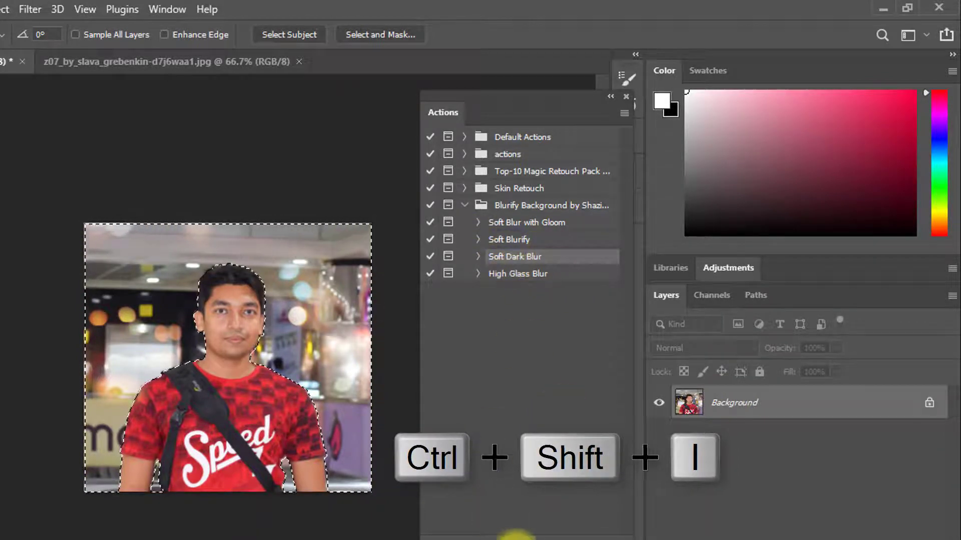
{"action": "left_click", "coordinate": [523, 536]}
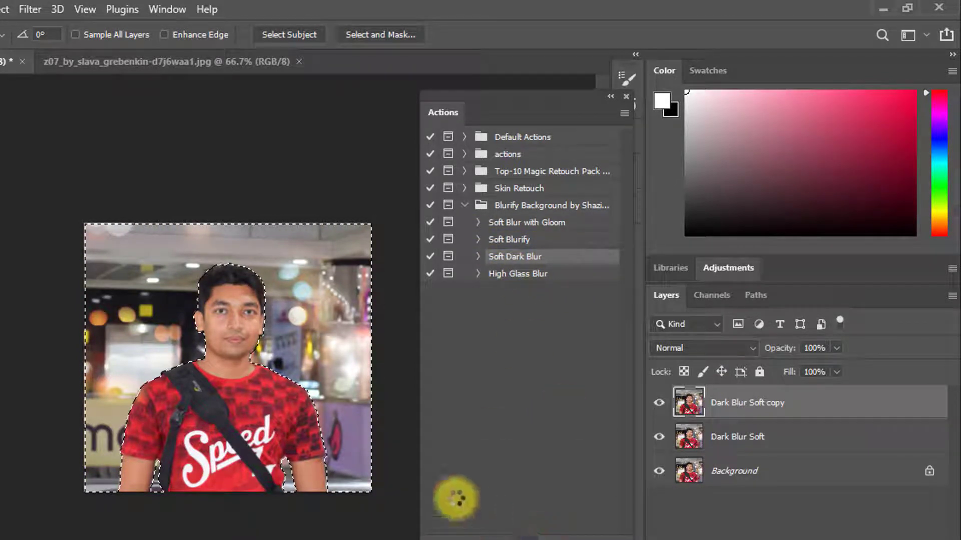
Dismiss the action's finishing message and clear the selection around the man
{"action": "left_click", "coordinate": [288, 409]}
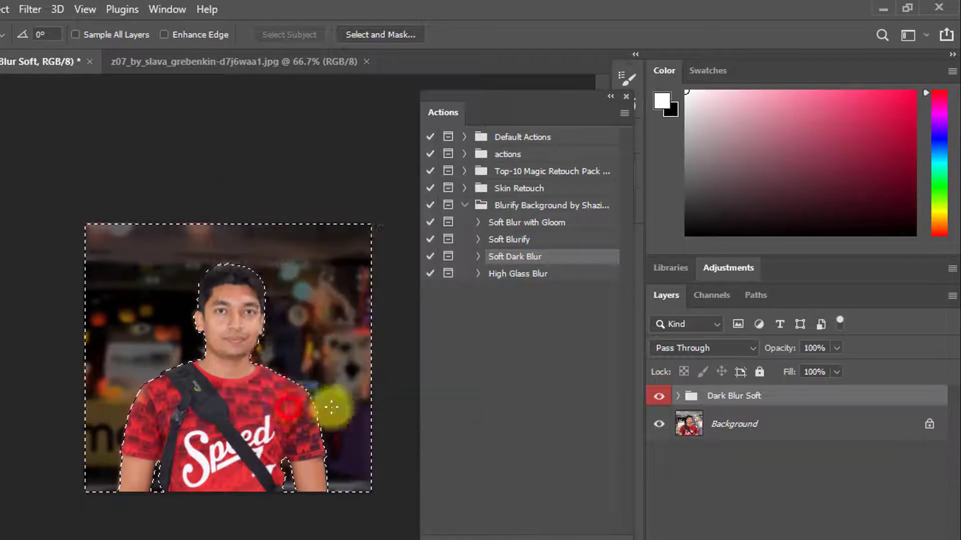
{"action": "left_click", "coordinate": [713, 481]}
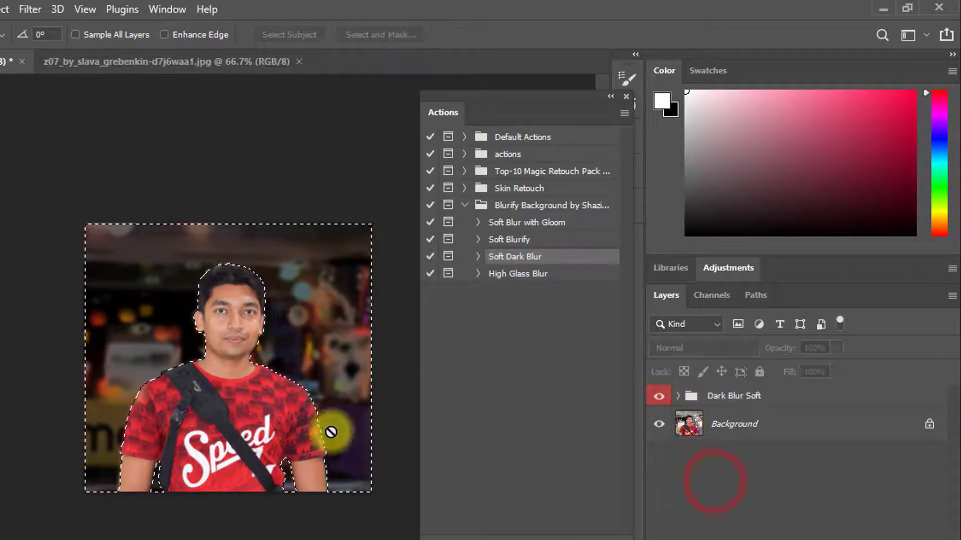
{"action": "key", "text": "ctrl+d"}
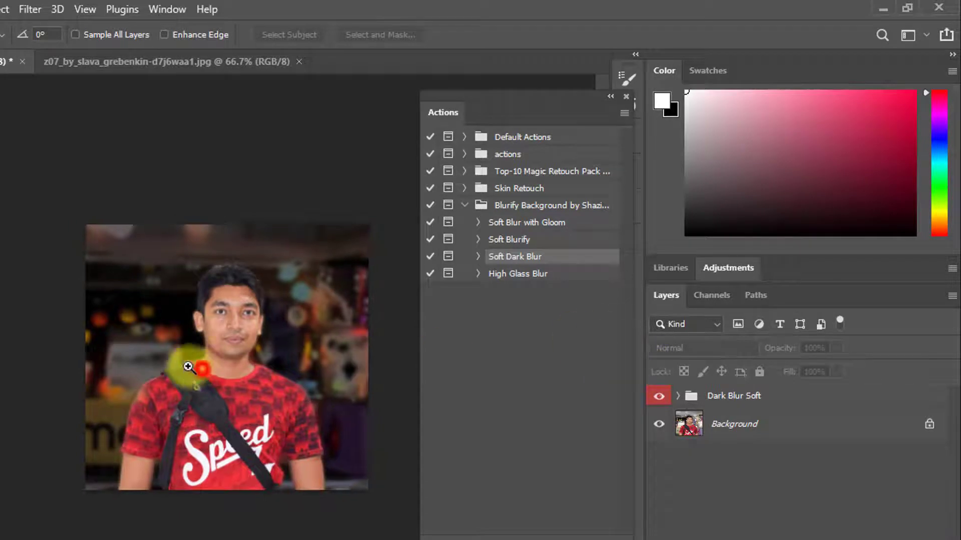
Toggle the Dark Blur Soft group off and on to compare the blurred background with the original
{"action": "left_click", "coordinate": [654, 399]}
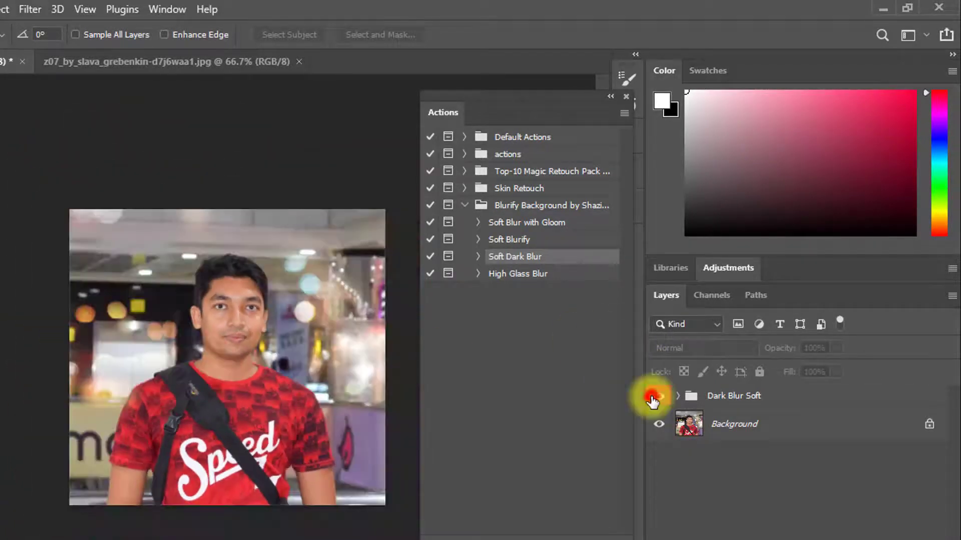
{"action": "left_click", "coordinate": [654, 398]}
{"action": "left_click_drag", "start_coordinate": [371, 316], "coordinate": [389, 319]}
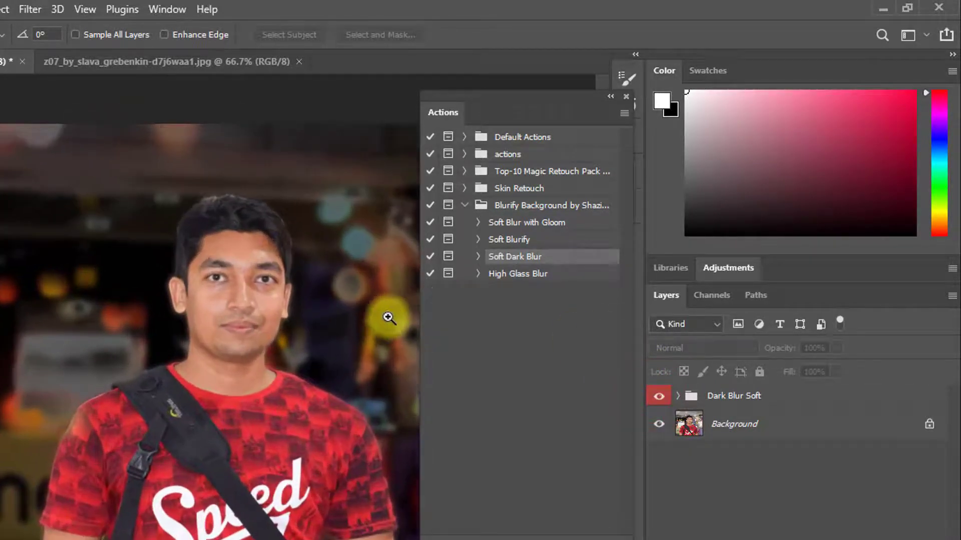
{"action": "left_click", "coordinate": [658, 398]}
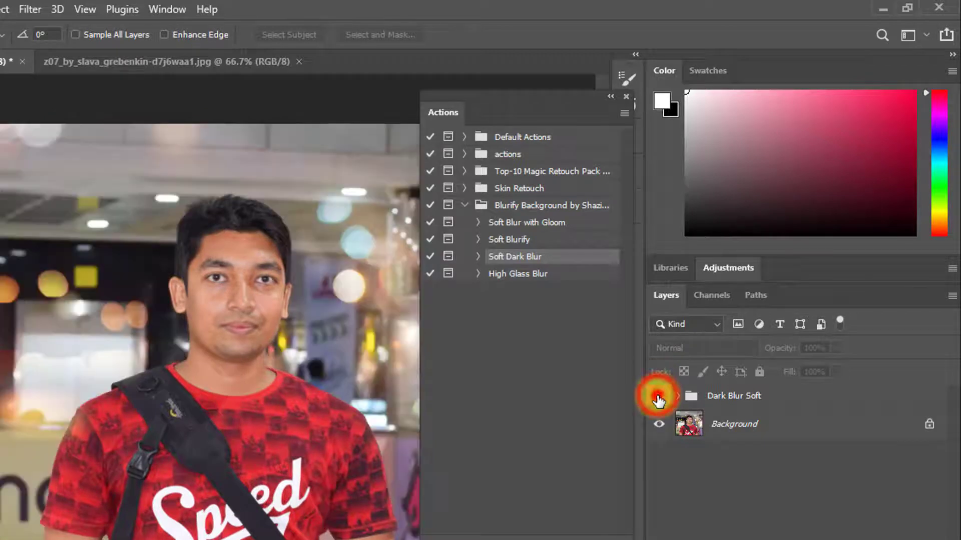
{"action": "left_click", "coordinate": [657, 398]}
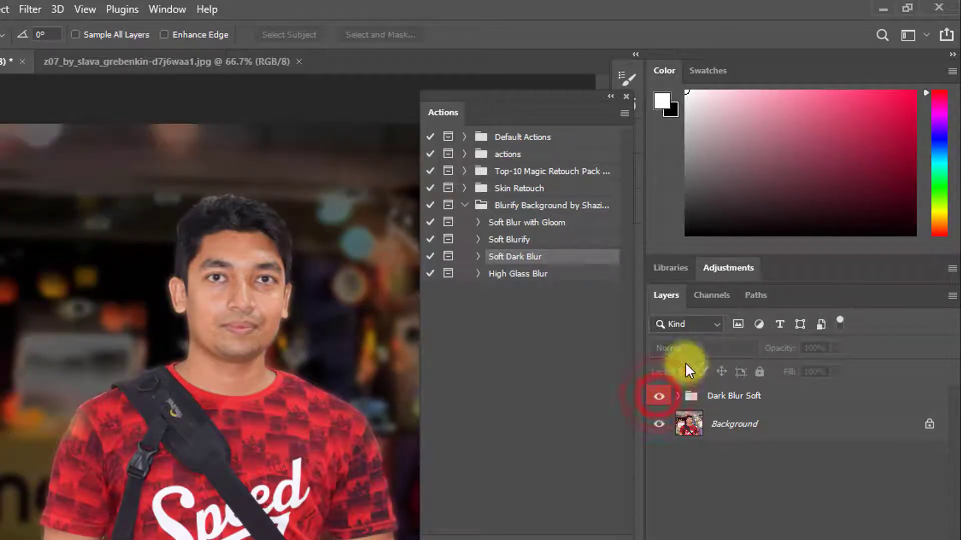
Lower the Dark Blur Soft group's opacity to 85%
{"action": "left_click", "coordinate": [735, 396]}
{"action": "mouse_move", "coordinate": [780, 348]}
{"action": "left_mouse_down"}
{"action": "mouse_move", "coordinate": [756, 353]}
{"action": "mouse_move", "coordinate": [764, 353]}
{"action": "left_mouse_up"}
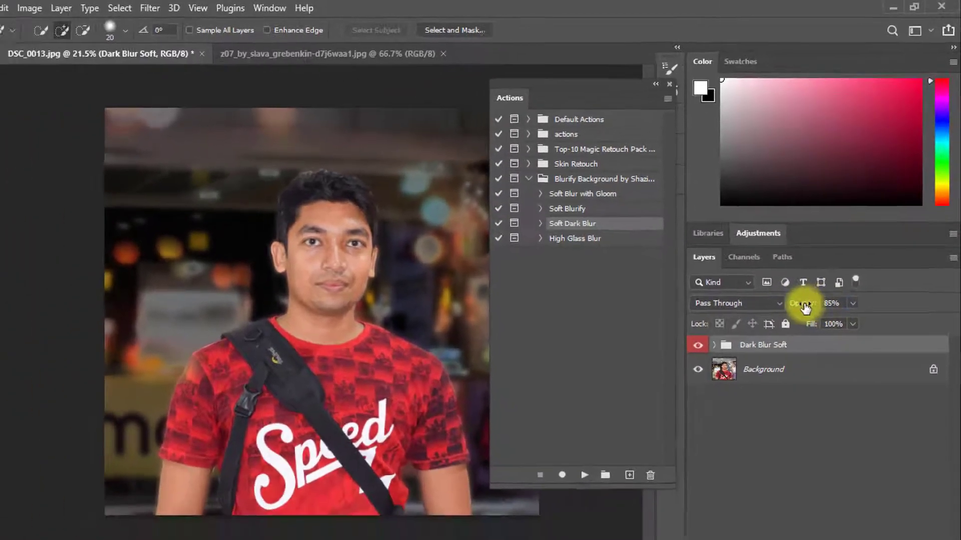
{"action": "key", "text": "Delete"}
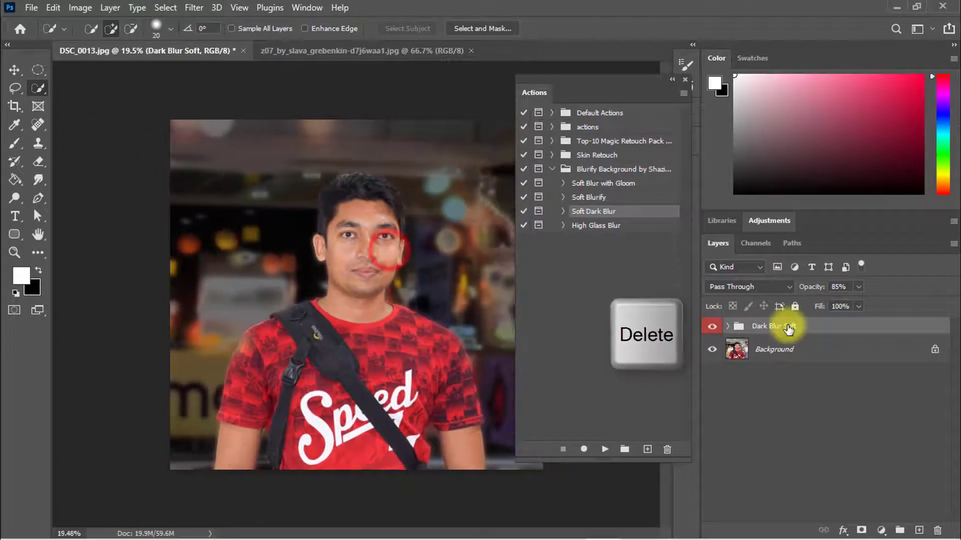
Delete the Dark Blur Soft group and pick the High Glass Blur action
{"action": "key", "text": "Delete"}
{"action": "left_click", "coordinate": [788, 330]}
{"action": "left_click", "coordinate": [585, 230]}
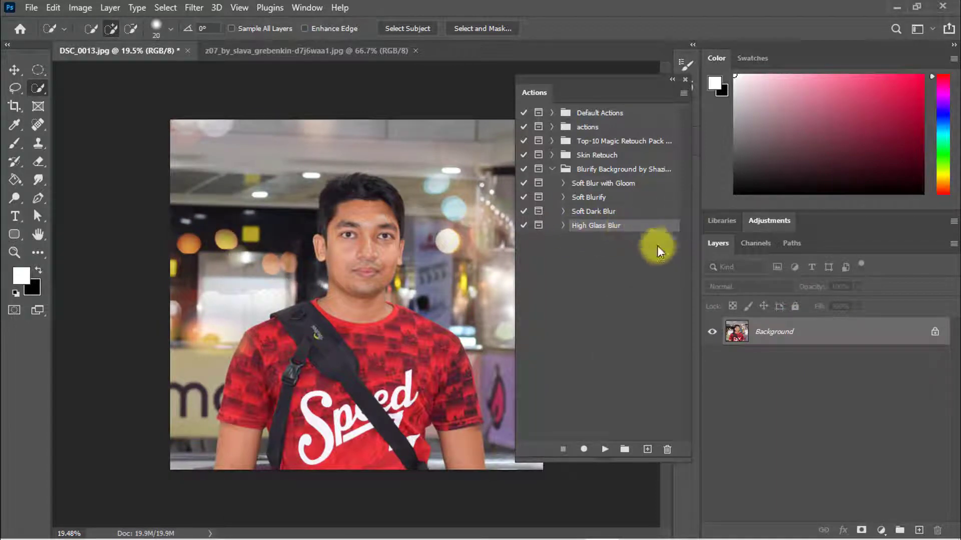
Load the Work Path as a selection of the man and invert it to the background
{"action": "left_click", "coordinate": [789, 245]}
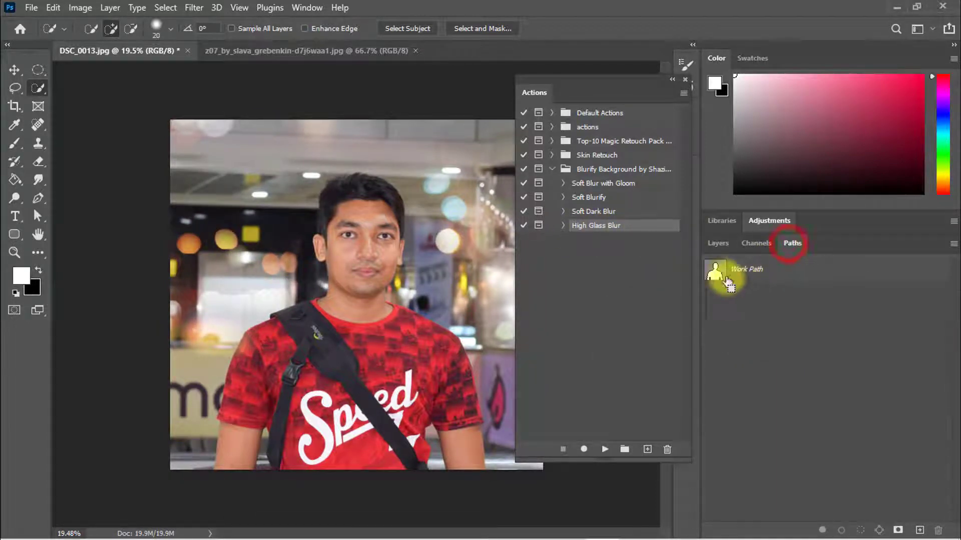
{"action": "left_click", "coordinate": [715, 271], "text": "ctrl"}
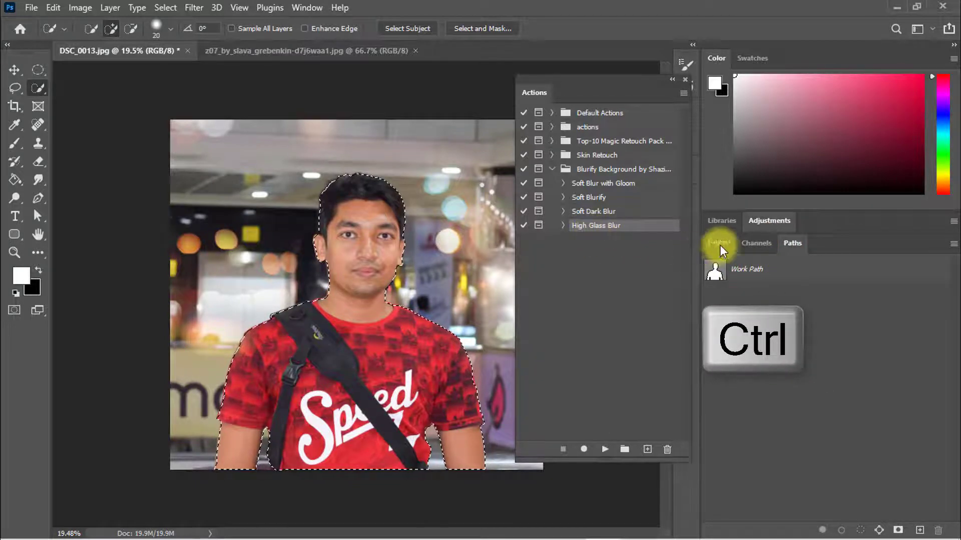
{"action": "left_click", "coordinate": [717, 243]}
{"action": "key", "text": "ctrl+shift+i"}
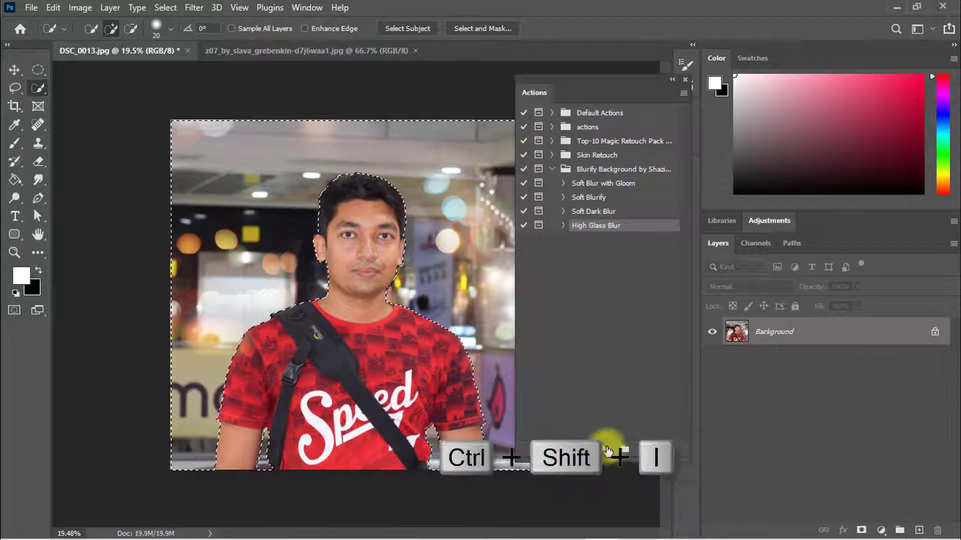
Run High Glass Blur on the man's portrait, then zoom in on his face to inspect it
{"action": "left_click", "coordinate": [604, 449]}
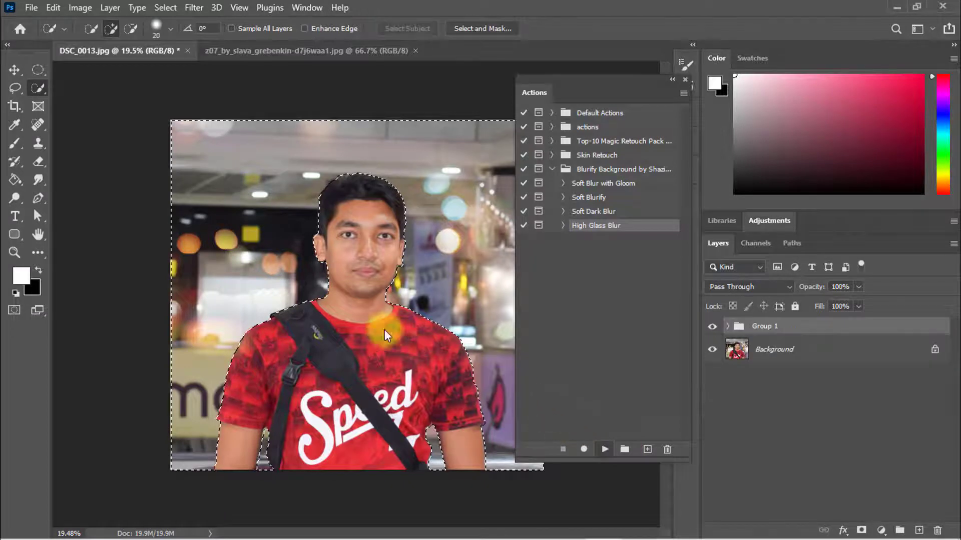
{"action": "left_click", "coordinate": [434, 335]}
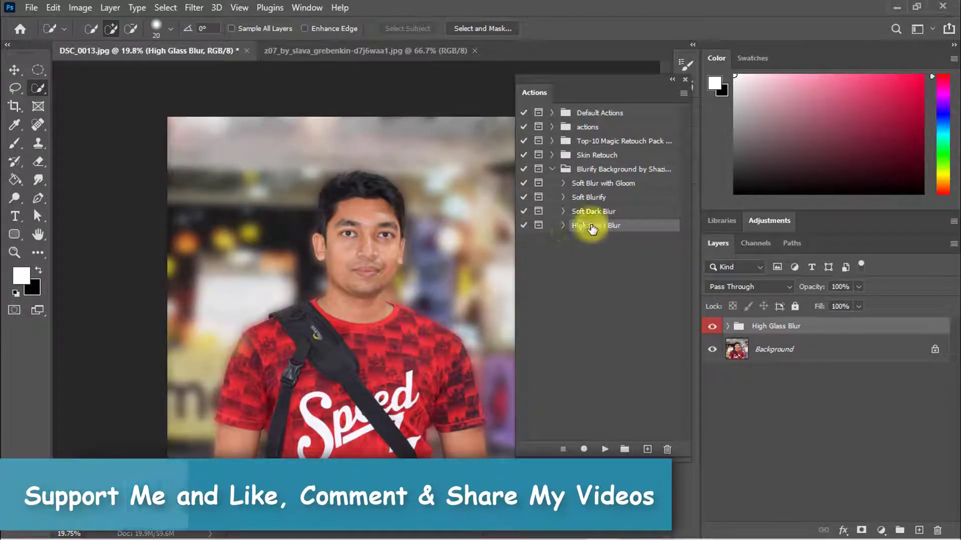
{"action": "left_click", "coordinate": [591, 224]}
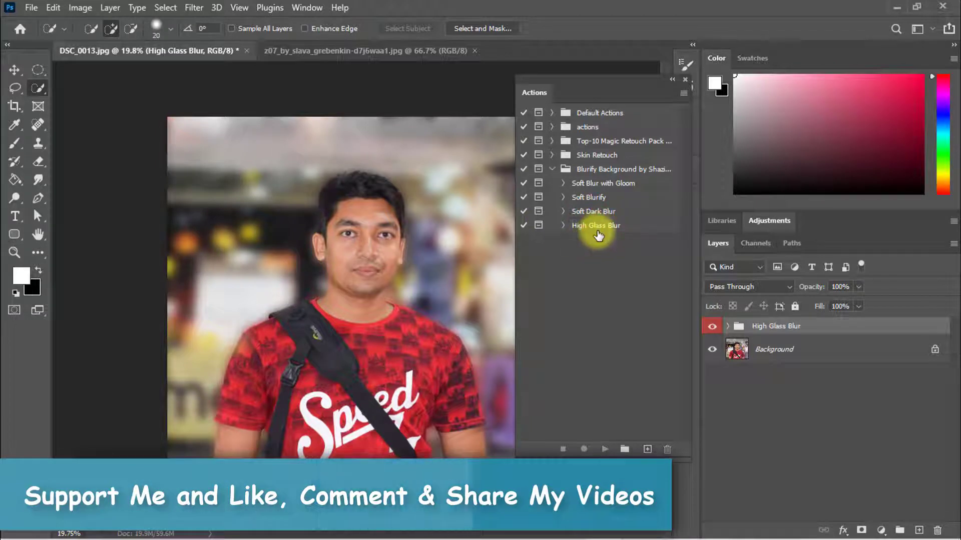
{"action": "left_click", "coordinate": [585, 229]}
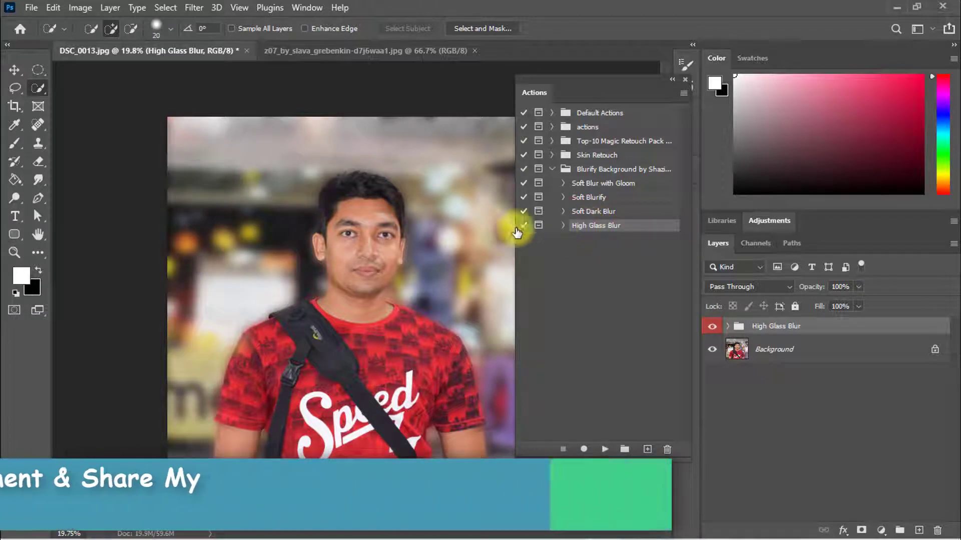
{"action": "left_click_drag", "start_coordinate": [382, 229], "coordinate": [402, 230]}
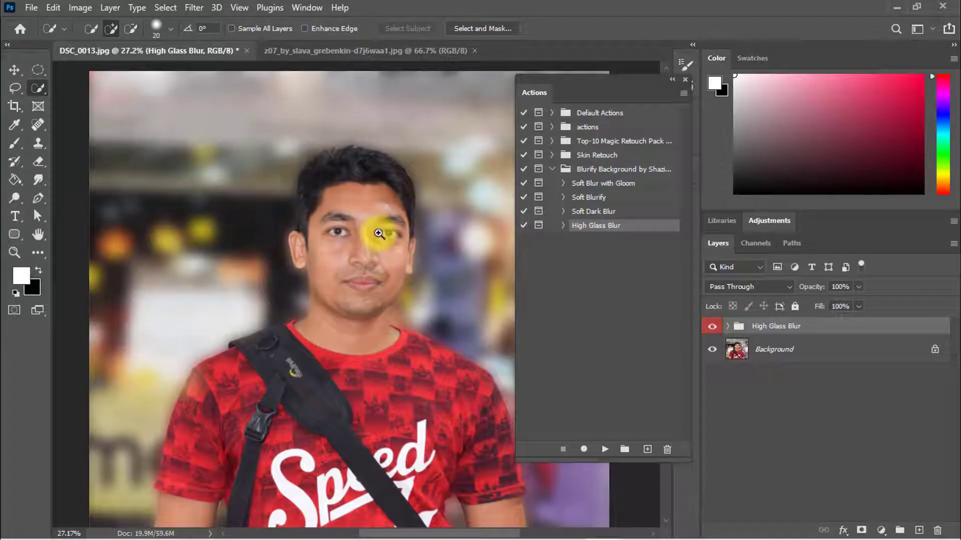
{"action": "left_click_drag", "start_coordinate": [378, 234], "coordinate": [339, 214]}
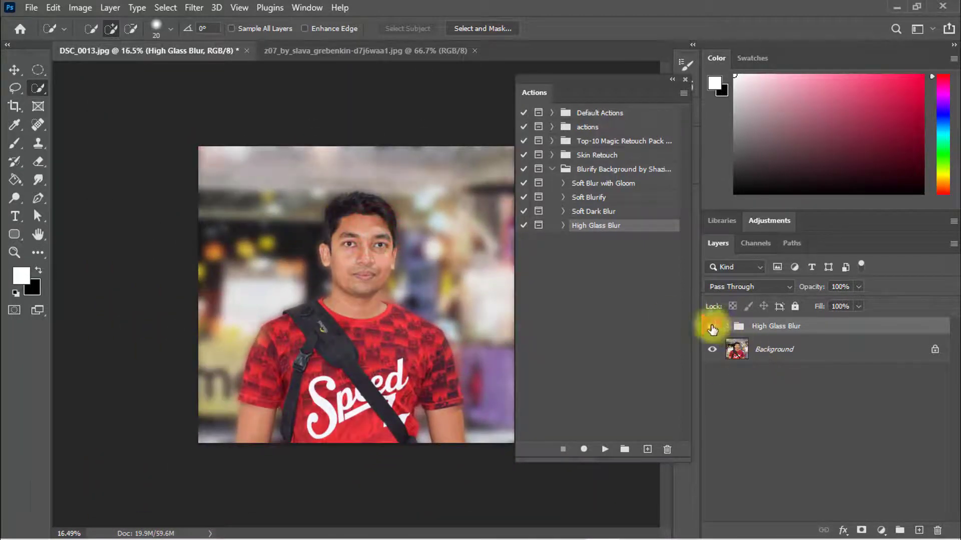
Toggle the High Glass Blur group off and on and zoom in on the blur edges
{"action": "left_click", "coordinate": [712, 327]}
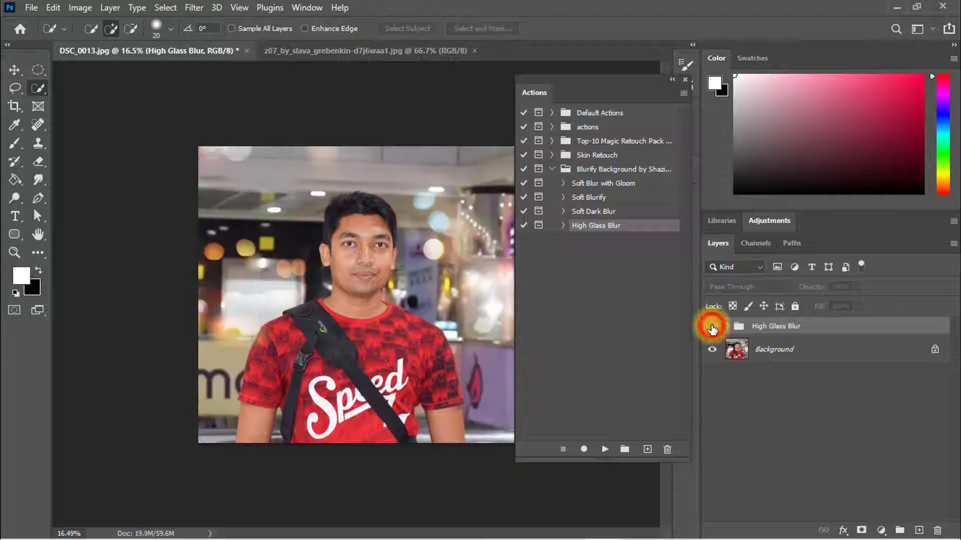
{"action": "left_click", "coordinate": [712, 327]}
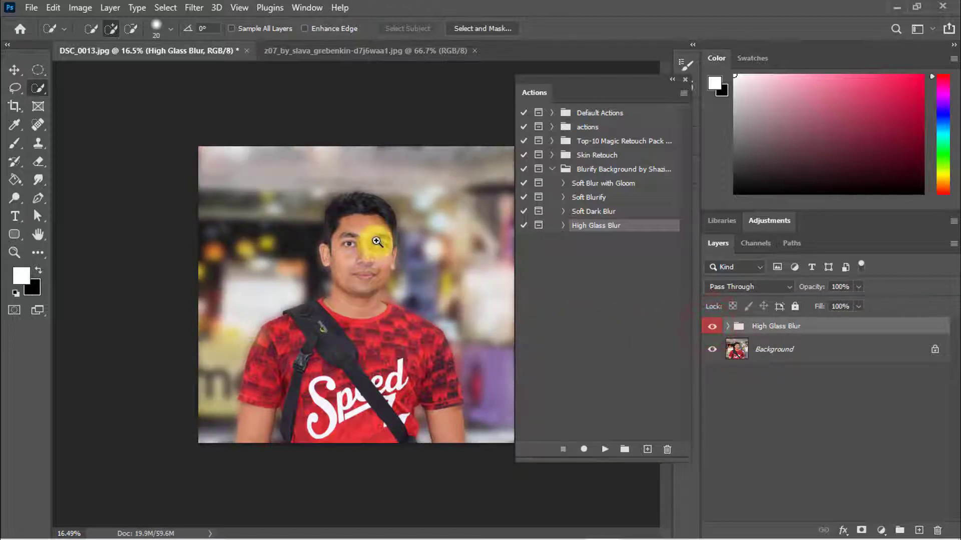
{"action": "left_click_drag", "start_coordinate": [379, 241], "coordinate": [354, 252]}
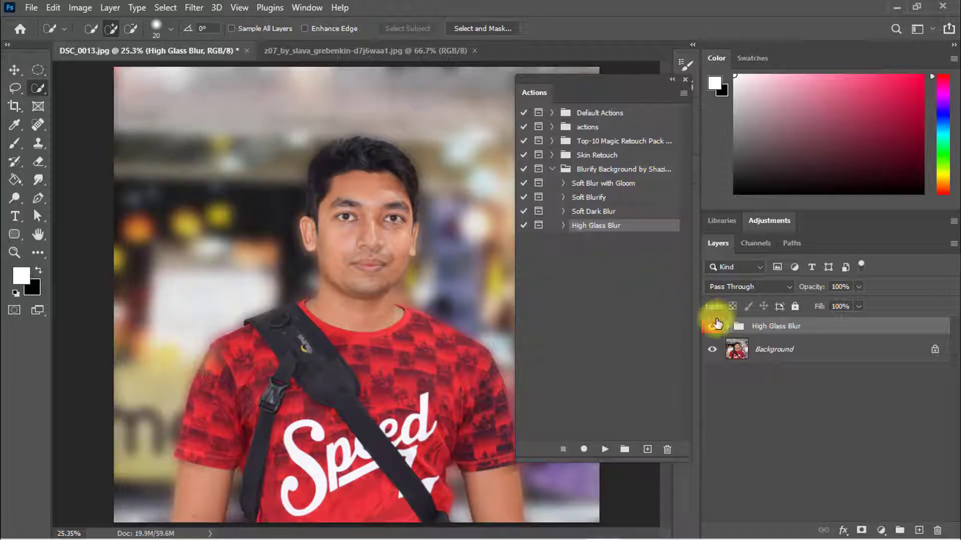
Reselect the High Glass Blur action and switch to the flower-crown woman's photo
{"action": "scroll", "coordinate": [426, 247], "scroll_direction": "down", "scroll_amount": 1}
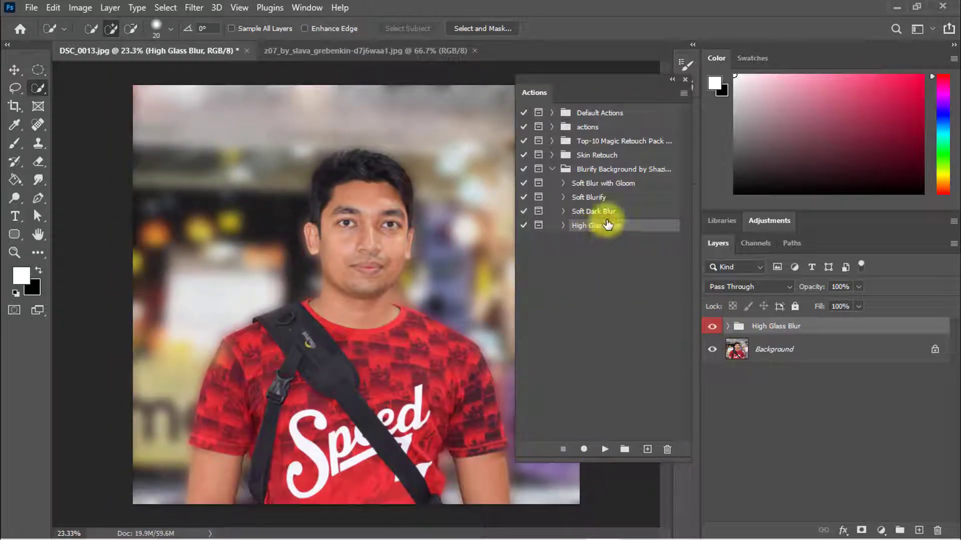
{"action": "left_click", "coordinate": [581, 184]}
{"action": "left_click", "coordinate": [596, 224]}
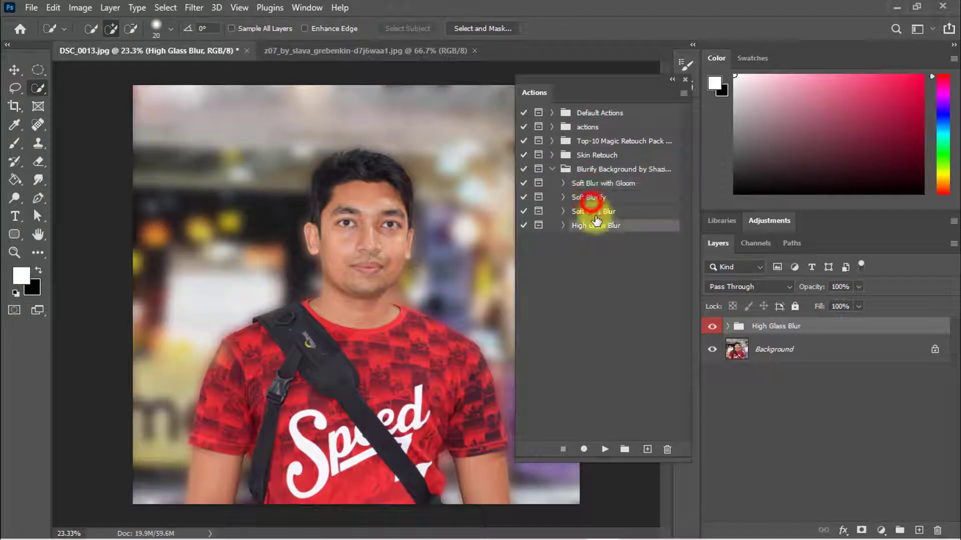
{"action": "left_click", "coordinate": [364, 52]}
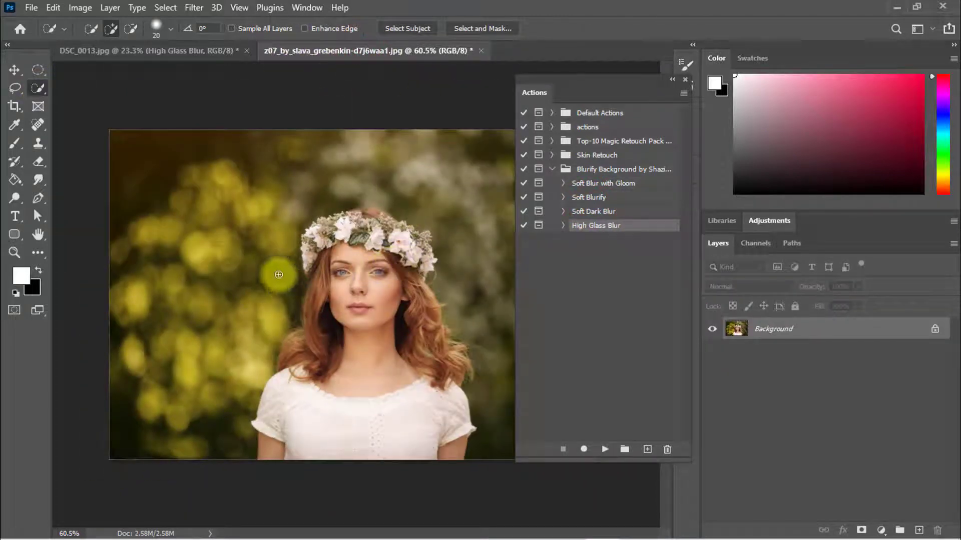
Zoom in on the woman's flower crown and switch to the Quick Selection Tool
{"action": "left_click_drag", "start_coordinate": [397, 267], "coordinate": [419, 266]}
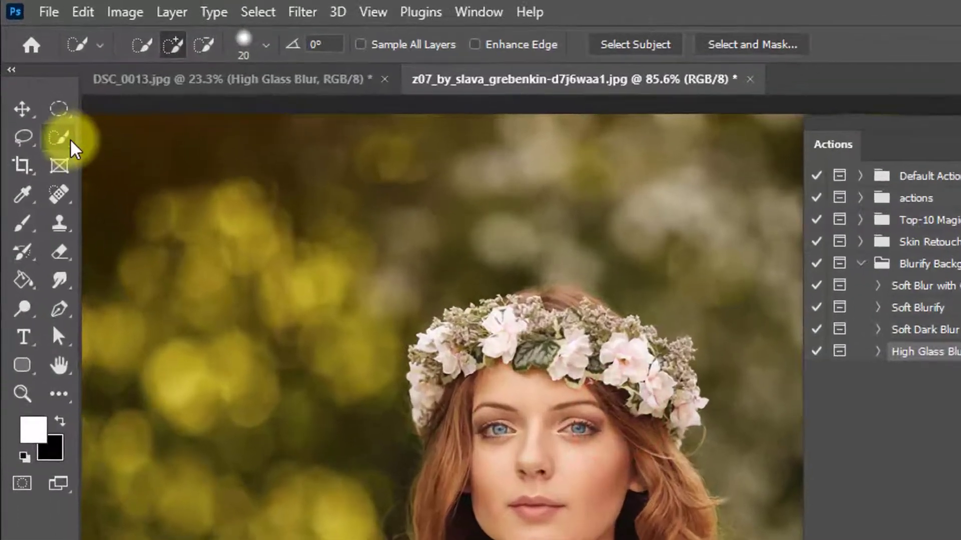
{"action": "right_click", "coordinate": [39, 87]}
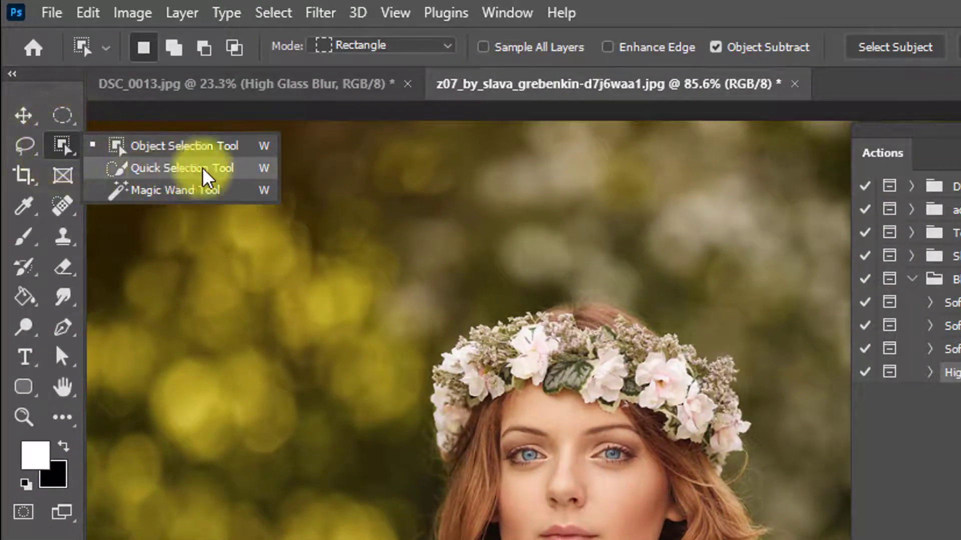
{"action": "left_click", "coordinate": [235, 169]}
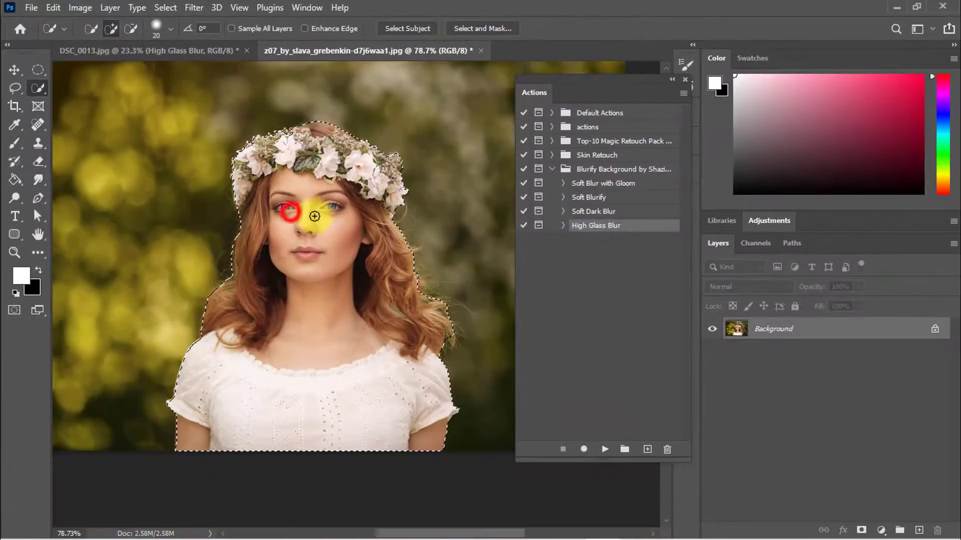
Convert the woman's selection into a Work Path at 2.0 pixel tolerance and select it in Paths
{"action": "right_click", "coordinate": [314, 218]}
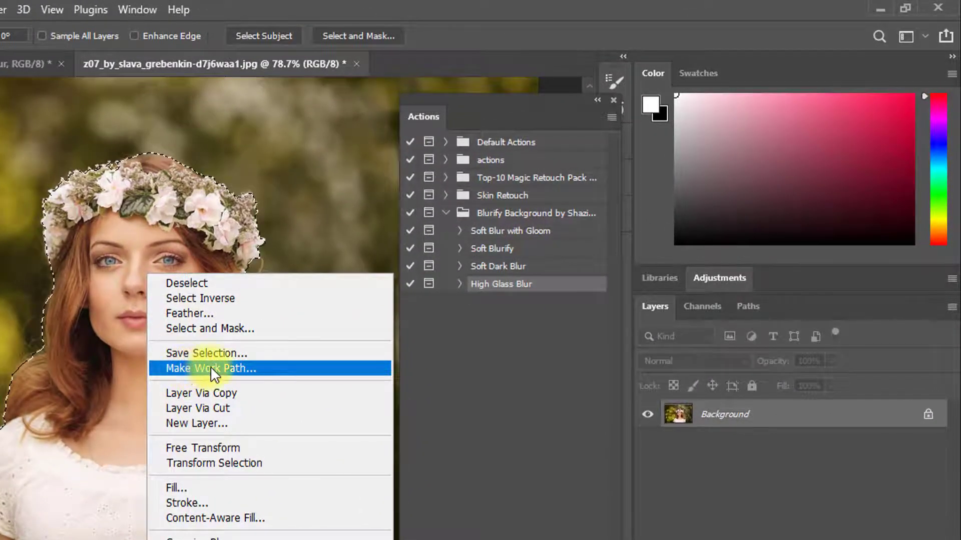
{"action": "left_click", "coordinate": [210, 368]}
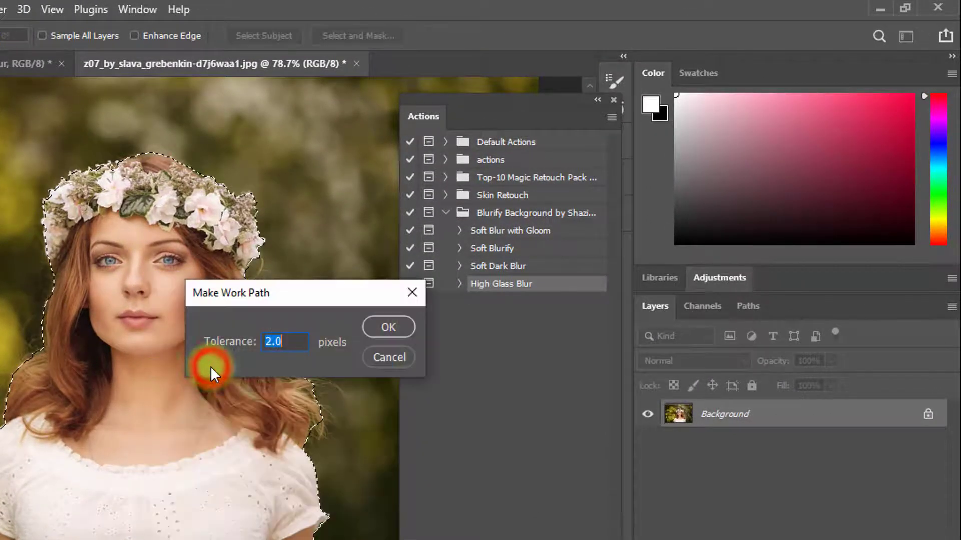
{"action": "left_click", "coordinate": [388, 327]}
{"action": "left_click", "coordinate": [749, 306]}
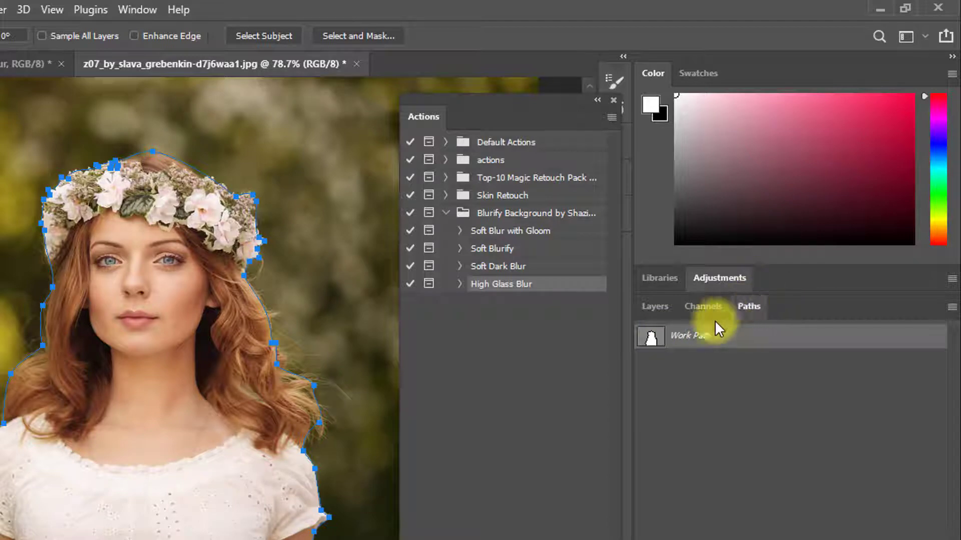
{"action": "left_click", "coordinate": [650, 339], "text": "ctrl"}
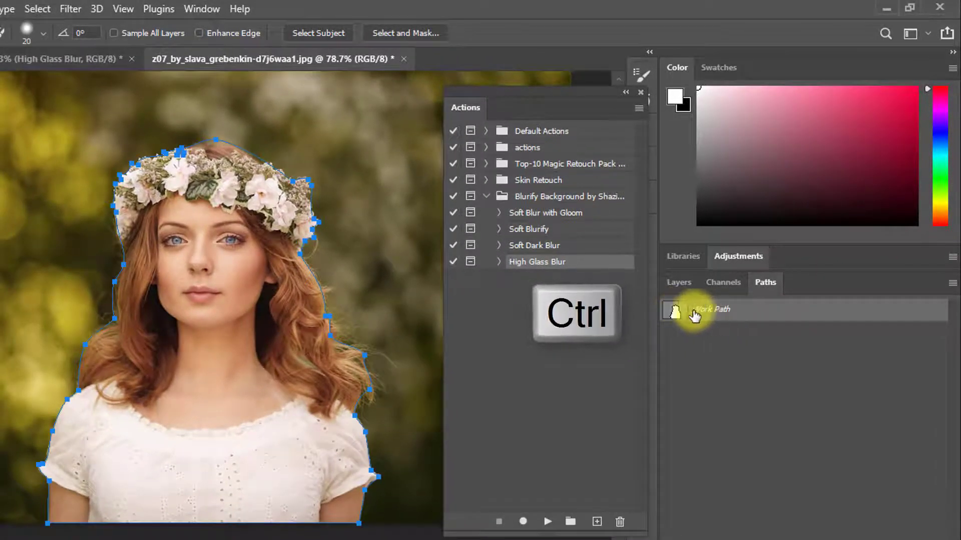
Load the woman's outline from the Work Path and invert it to select the background
{"action": "left_click", "coordinate": [673, 311], "text": "ctrl"}
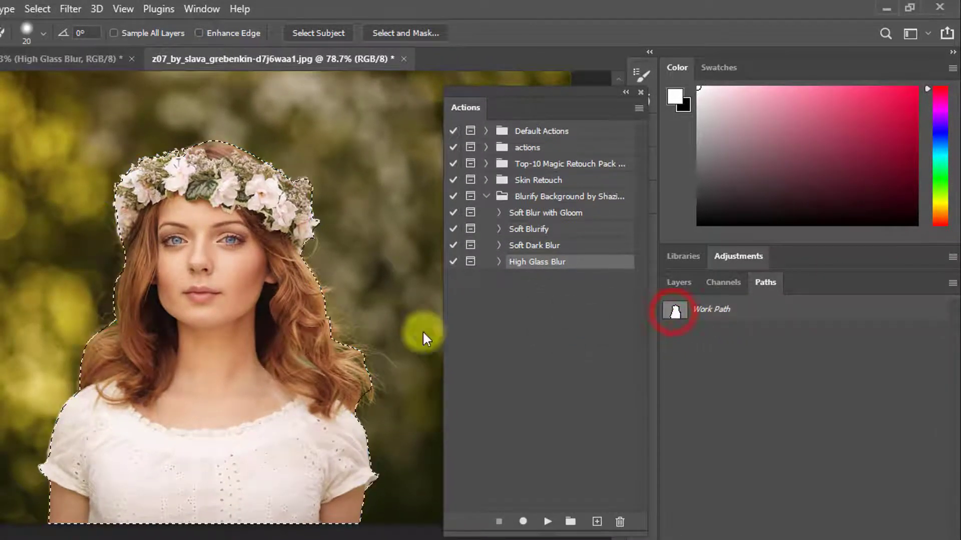
{"action": "left_click", "coordinate": [678, 282]}
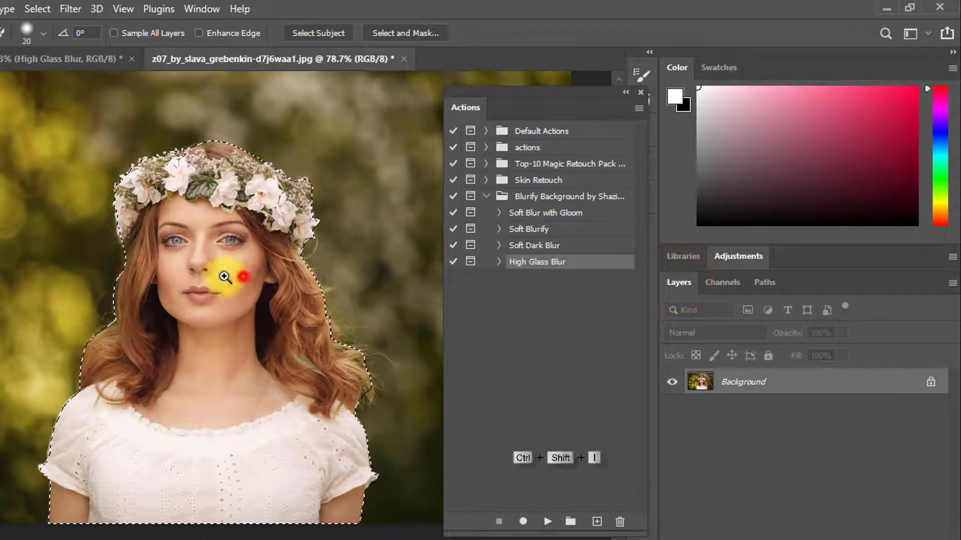
{"action": "scroll", "coordinate": [242, 275], "scroll_direction": "down", "scroll_amount": 3}
{"action": "key", "text": "ctrl+shift+i"}
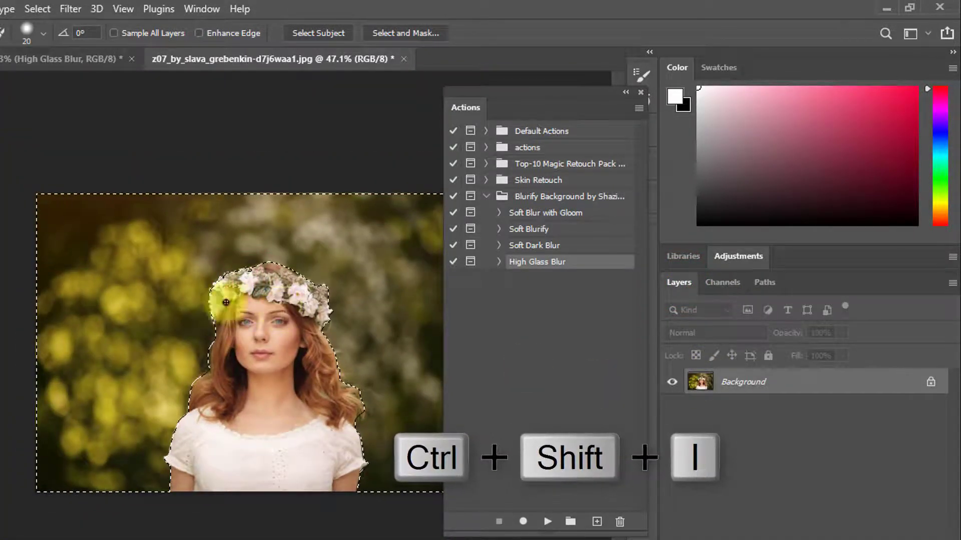
{"action": "scroll", "coordinate": [261, 342], "scroll_direction": "down", "scroll_amount": 1}
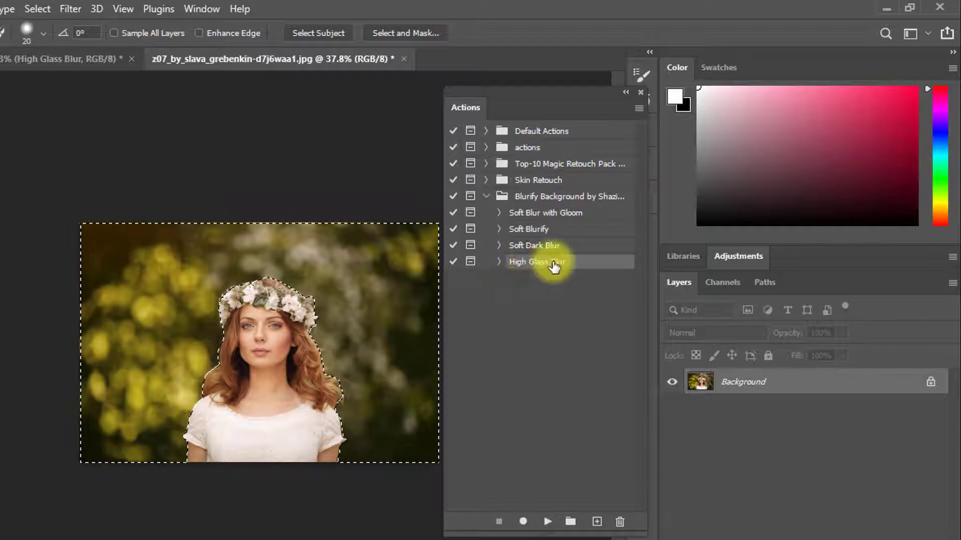
Play High Glass Blur on the flower-crown portrait and continue past its closing message
{"action": "left_click", "coordinate": [340, 303]}
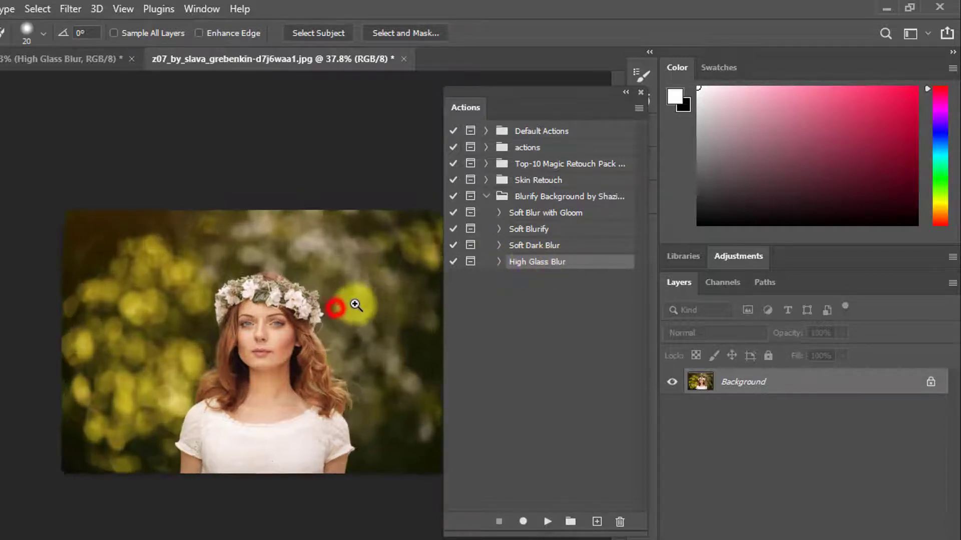
{"action": "left_click", "coordinate": [542, 522]}
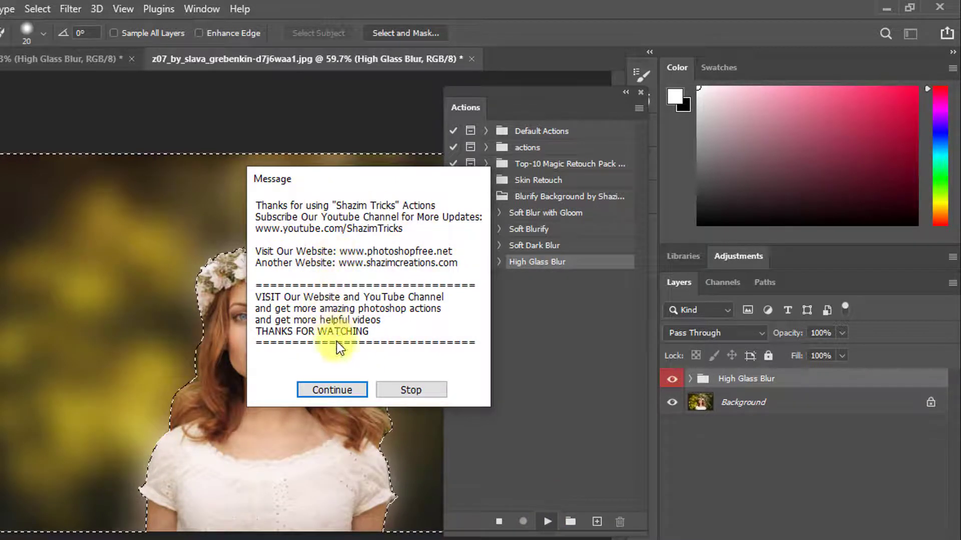
{"action": "left_click", "coordinate": [346, 390]}
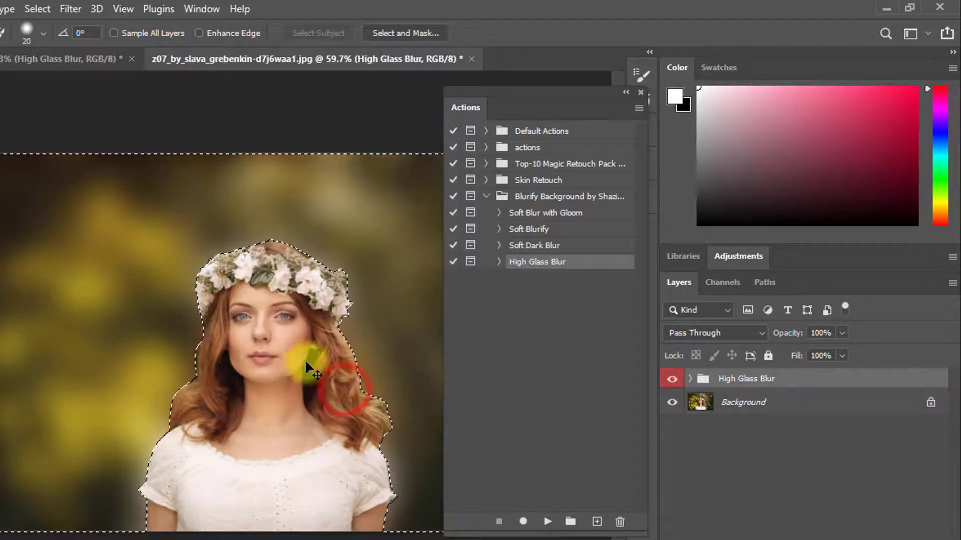
{"action": "left_click", "coordinate": [288, 348], "text": "alt"}
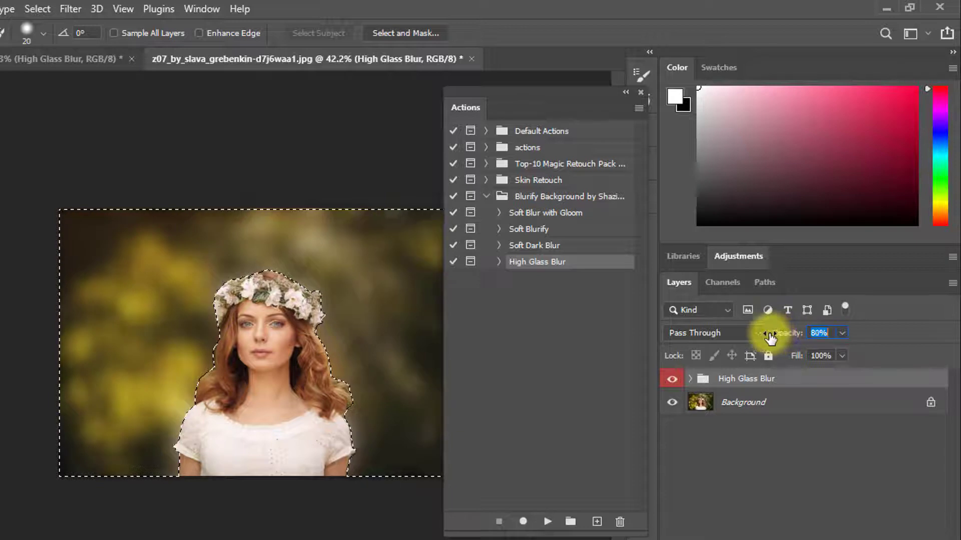
Adjust the High Glass Blur group's opacity down to about 62%, then settle it at 90%
{"action": "left_click_drag", "start_coordinate": [770, 338], "coordinate": [756, 338]}
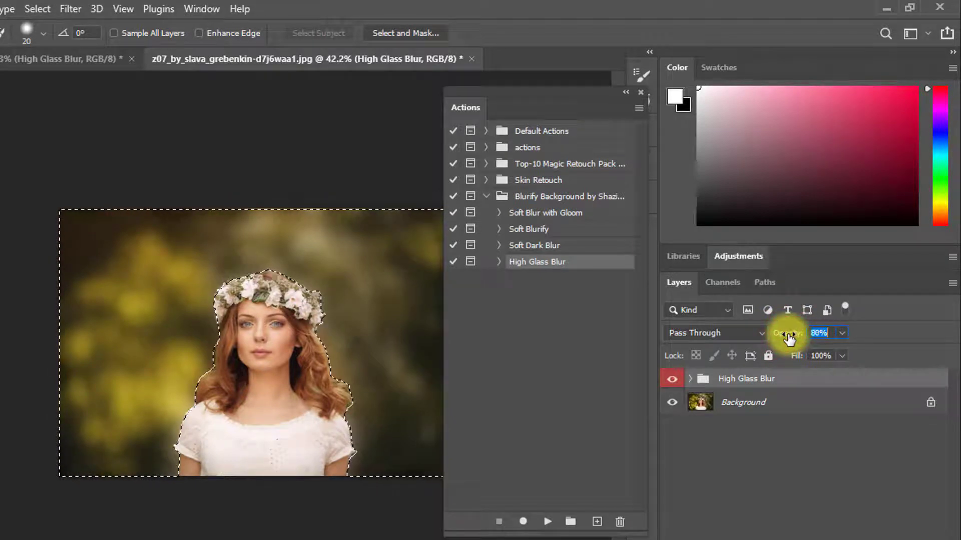
{"action": "left_click_drag", "start_coordinate": [787, 339], "coordinate": [793, 338]}
{"action": "mouse_move", "coordinate": [320, 303]}
{"action": "left_mouse_down"}
{"action": "mouse_move", "coordinate": [365, 278]}
{"action": "mouse_move", "coordinate": [319, 277]}
{"action": "mouse_move", "coordinate": [338, 332]}
{"action": "mouse_move", "coordinate": [377, 317]}
{"action": "left_mouse_up"}
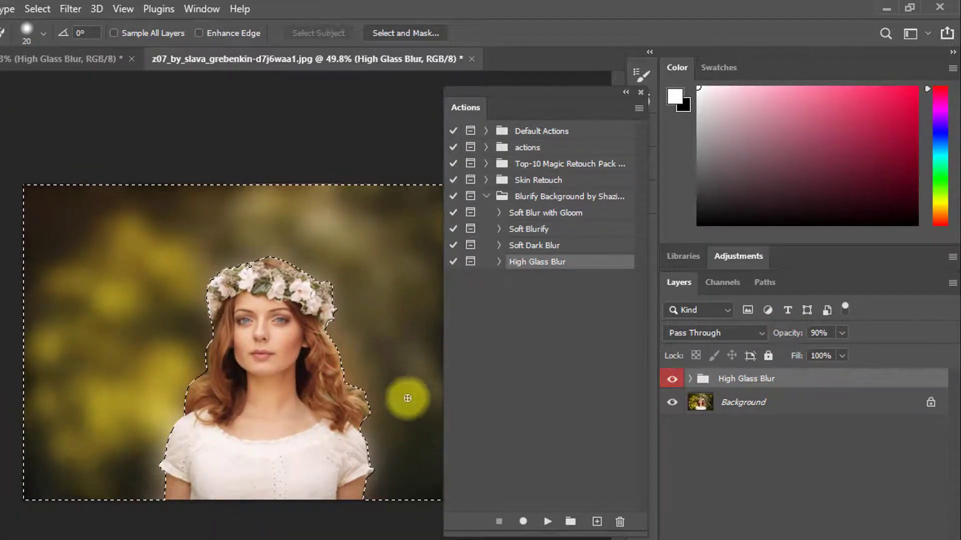
{"action": "left_click_drag", "start_coordinate": [777, 335], "coordinate": [795, 338]}
Deselect the woman and toggle her High Glass Blur group off and on to compare
{"action": "key", "text": "ctrl+d"}
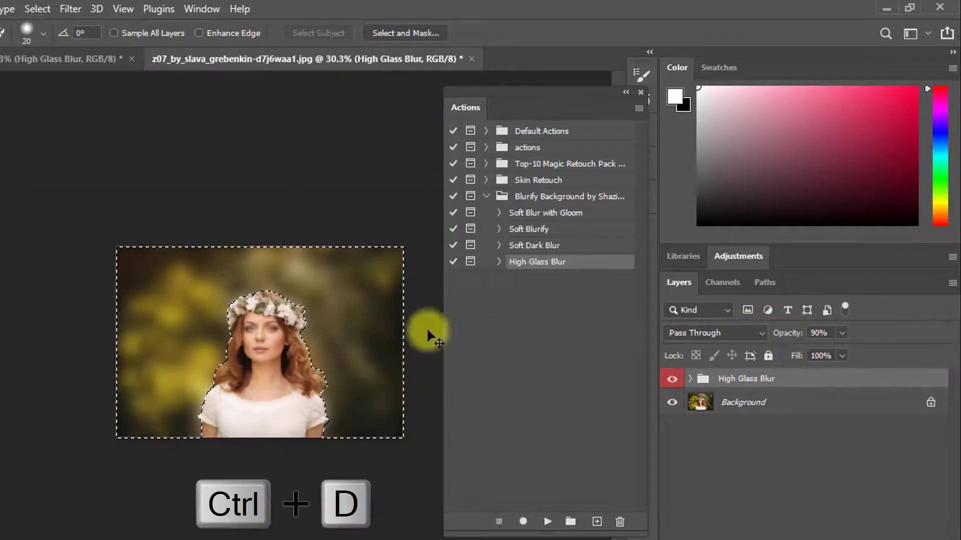
{"action": "left_click_drag", "start_coordinate": [429, 328], "coordinate": [377, 331]}
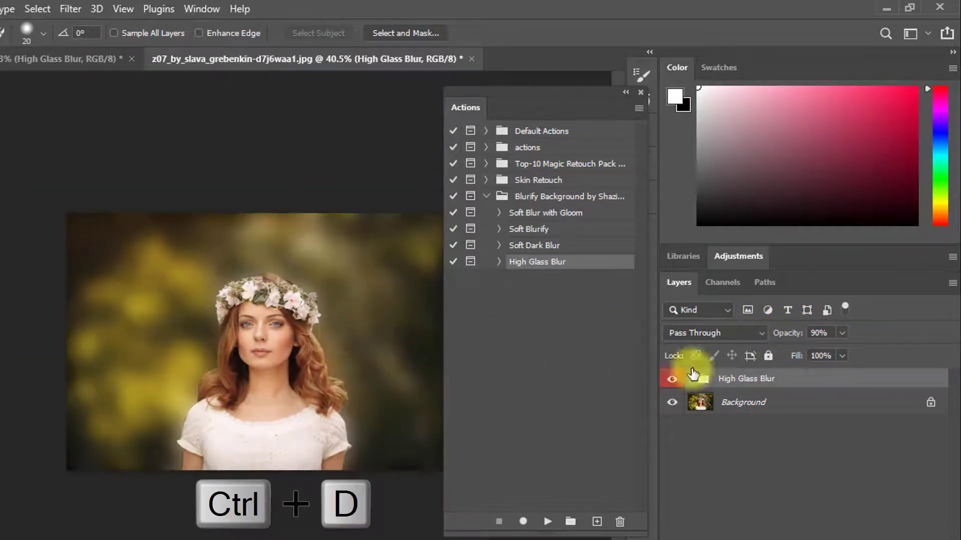
{"action": "left_click", "coordinate": [320, 382]}
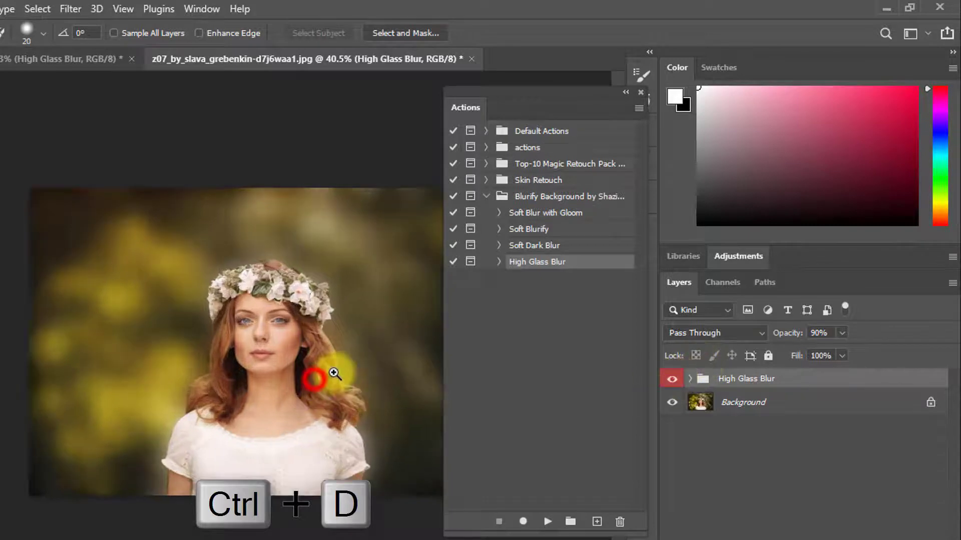
{"action": "left_click", "coordinate": [667, 376]}
{"action": "left_click", "coordinate": [670, 380]}
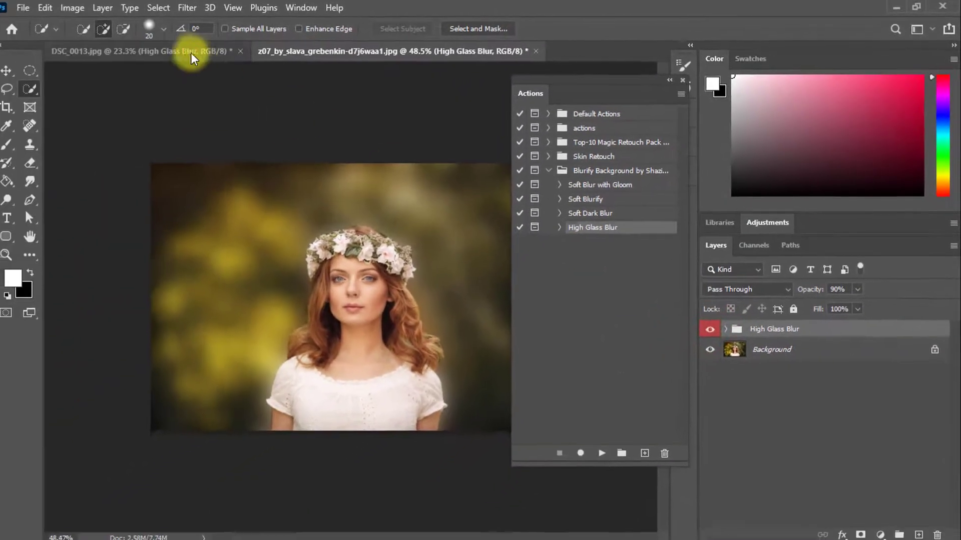
On DSC_0013.jpg, toggle the High Glass Blur group off and on and zoom to inspect
{"action": "left_click", "coordinate": [69, 61]}
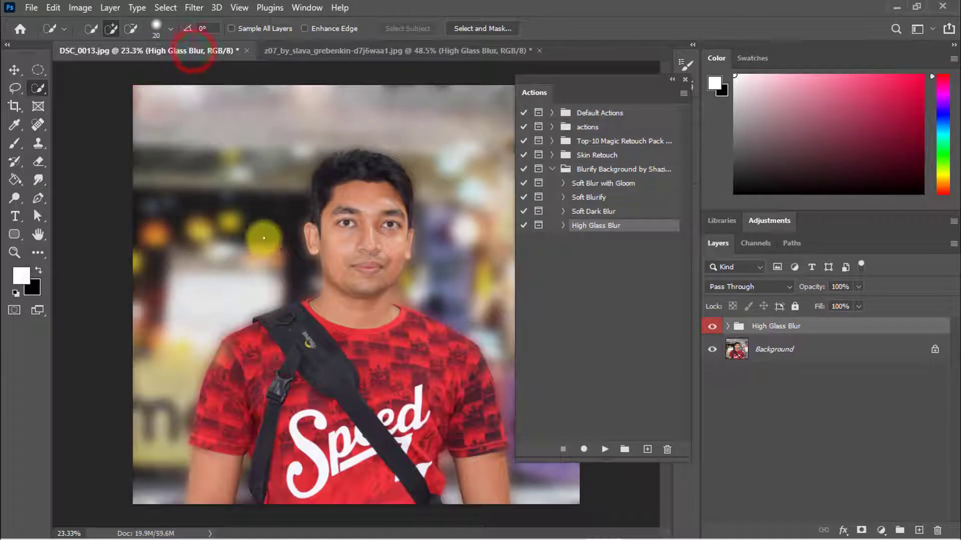
{"action": "left_click", "coordinate": [711, 327]}
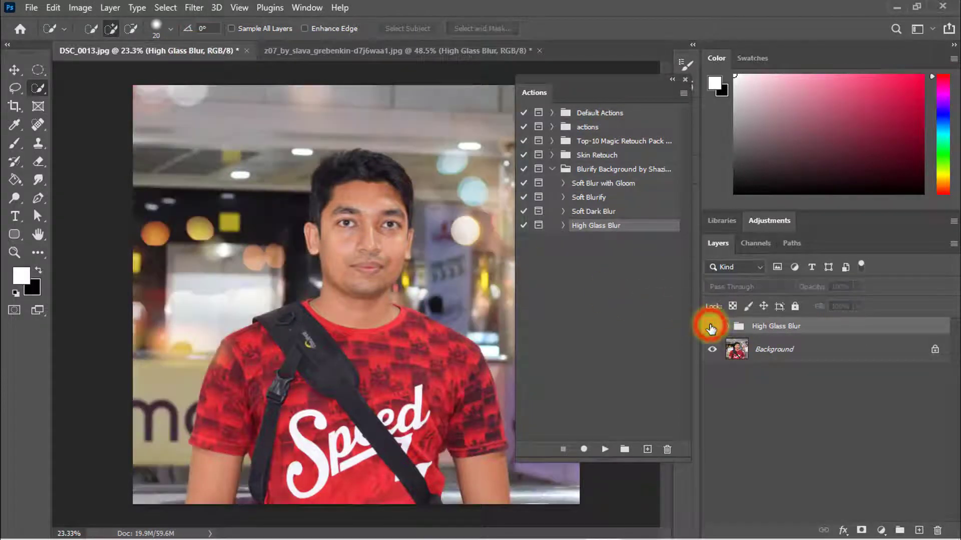
{"action": "left_click", "coordinate": [710, 327]}
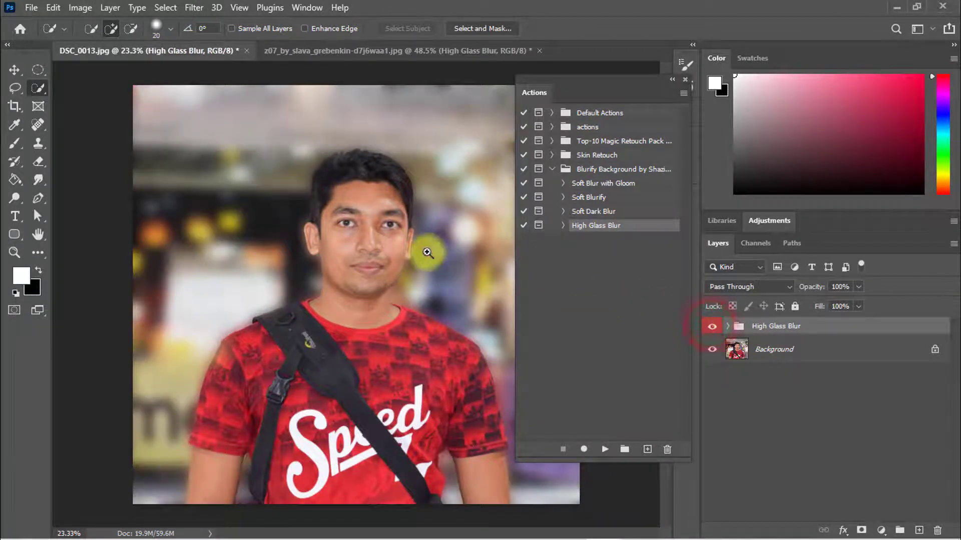
{"action": "left_click_drag", "start_coordinate": [429, 253], "coordinate": [376, 232]}
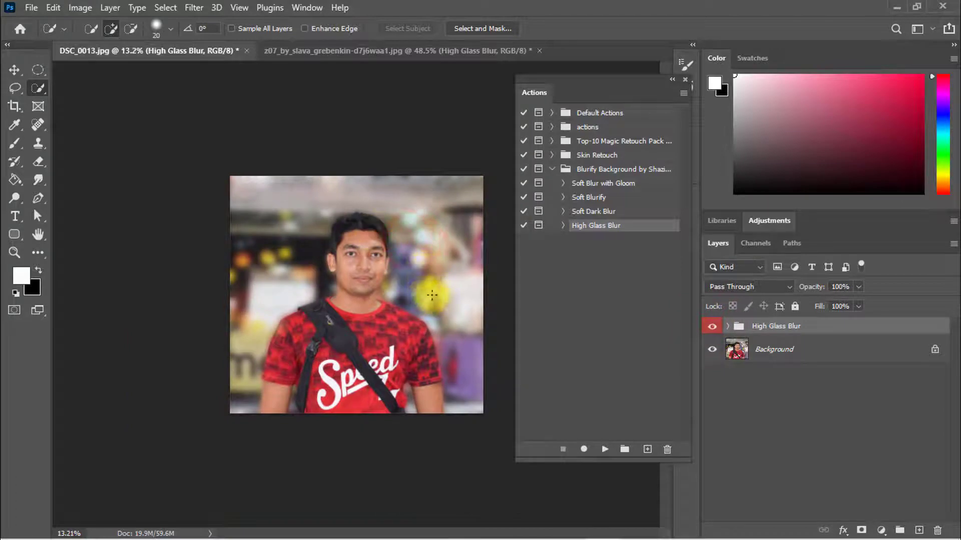
{"action": "left_click_drag", "start_coordinate": [429, 295], "coordinate": [429, 263]}
Switch back to z07_by_slava_grebenkin-d7j6waa1.jpg to show its finished blurred background
{"action": "key", "text": "ctrl+Tab"}
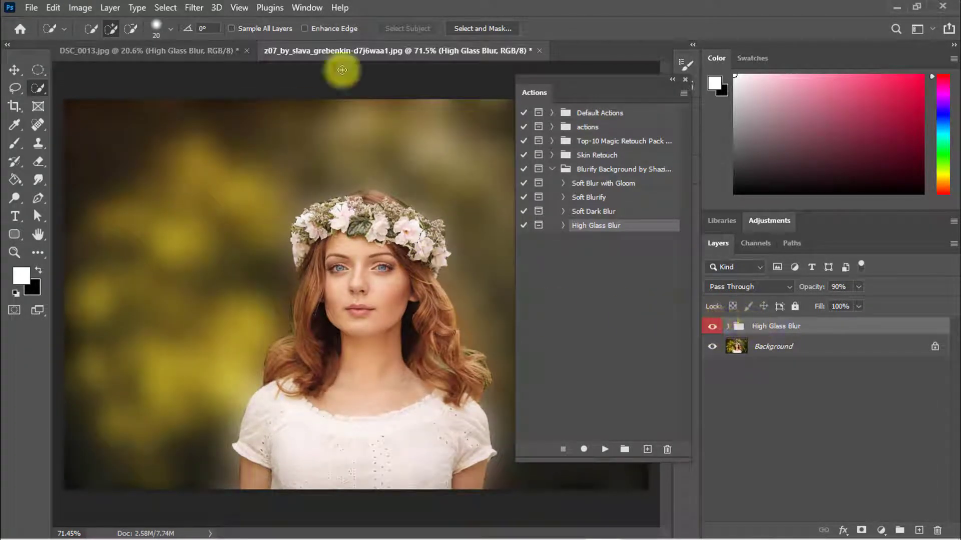